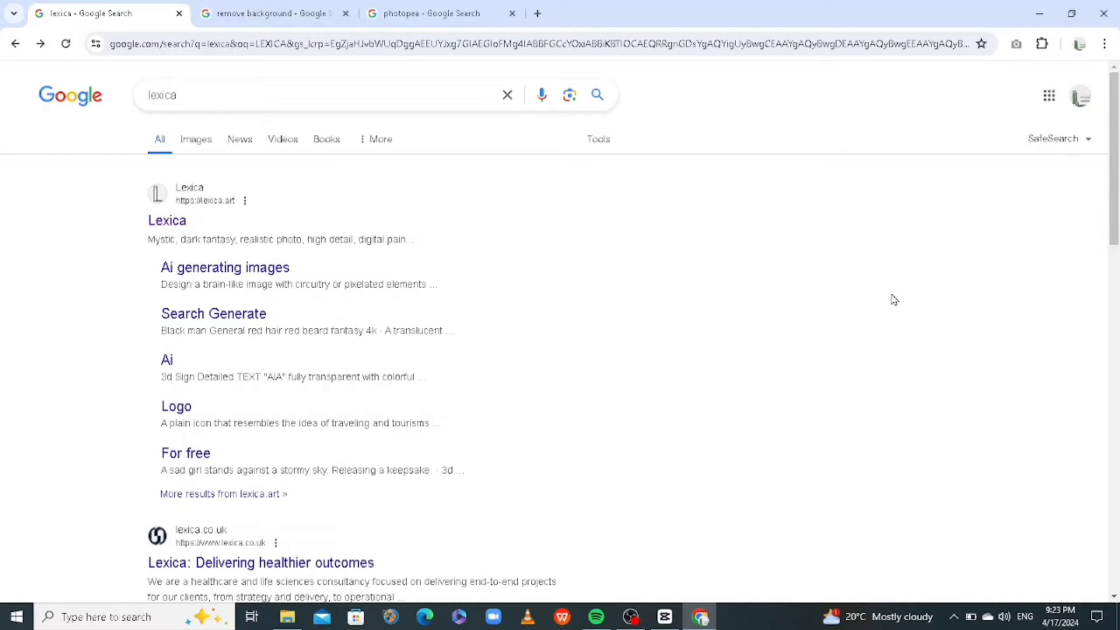
# - Open the Lexica website from the search results and search it for "anime boy with hoodie"
pyautogui.click(174, 225)
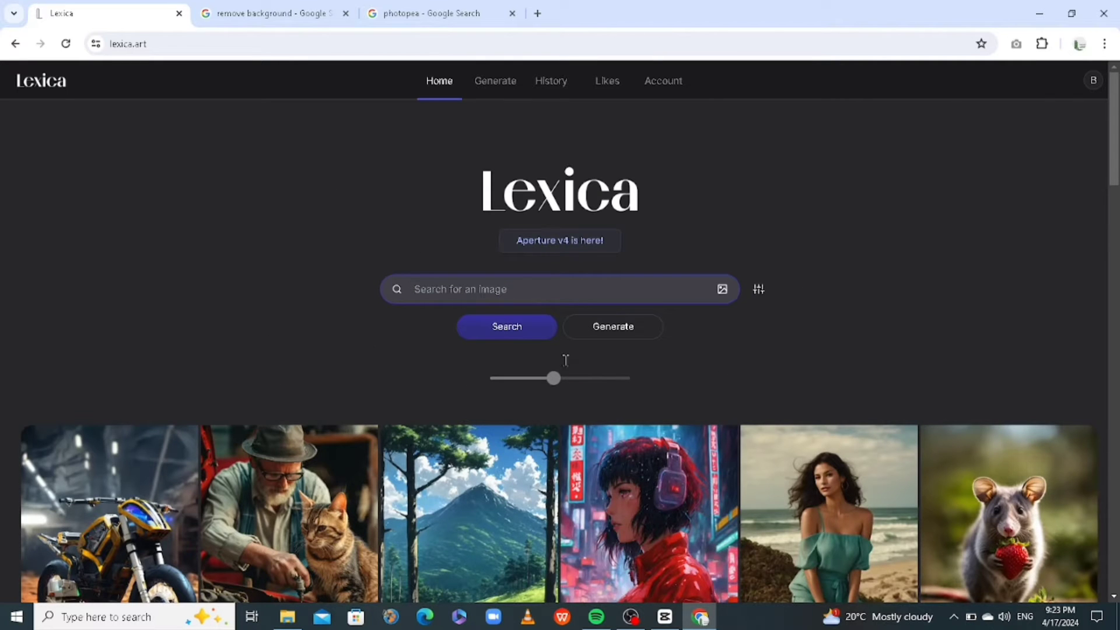
pyautogui.click(491, 286)
pyautogui.write('anime boy with hoodie')
pyautogui.press('Return')
# - Browse the hoodie character images and view the details of the man in hoodie and cap hiding his upper face
pyautogui.scroll(-5, 443, 361)
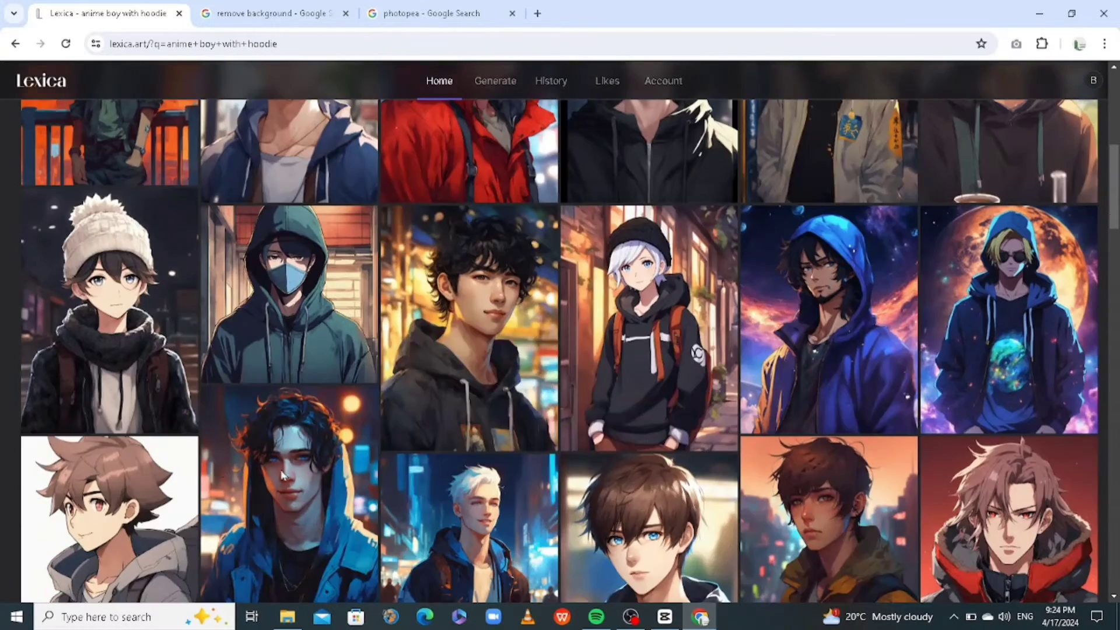
pyautogui.scroll(-5, 468, 399)
pyautogui.scroll(-10, 468, 399)
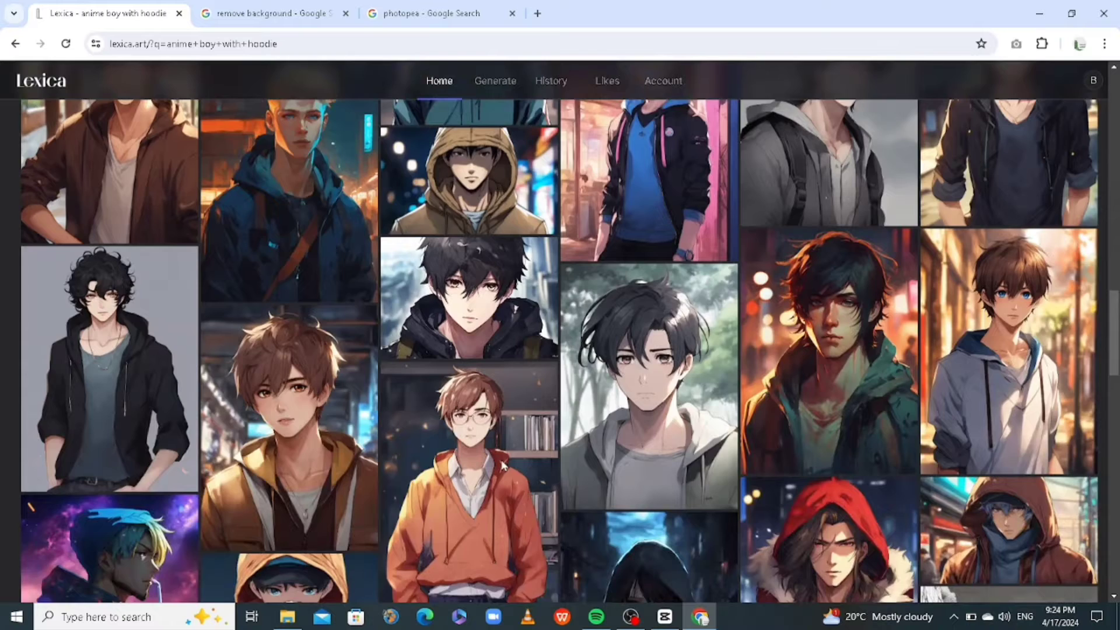
pyautogui.scroll(5, 460, 326)
pyautogui.click(483, 348)
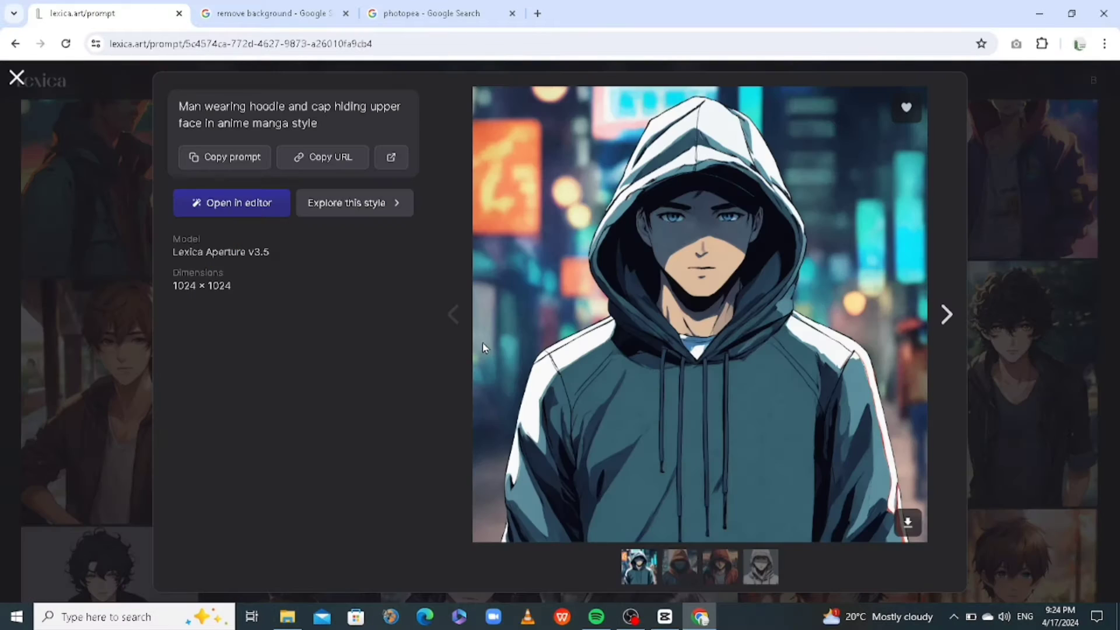
pyautogui.click(16, 78)
# - Replace the Lexica query with "anime studio background" and look through the matching images
pyautogui.scroll(10, 461, 327)
pyautogui.moveTo(555, 291); pyautogui.dragTo(376, 301)
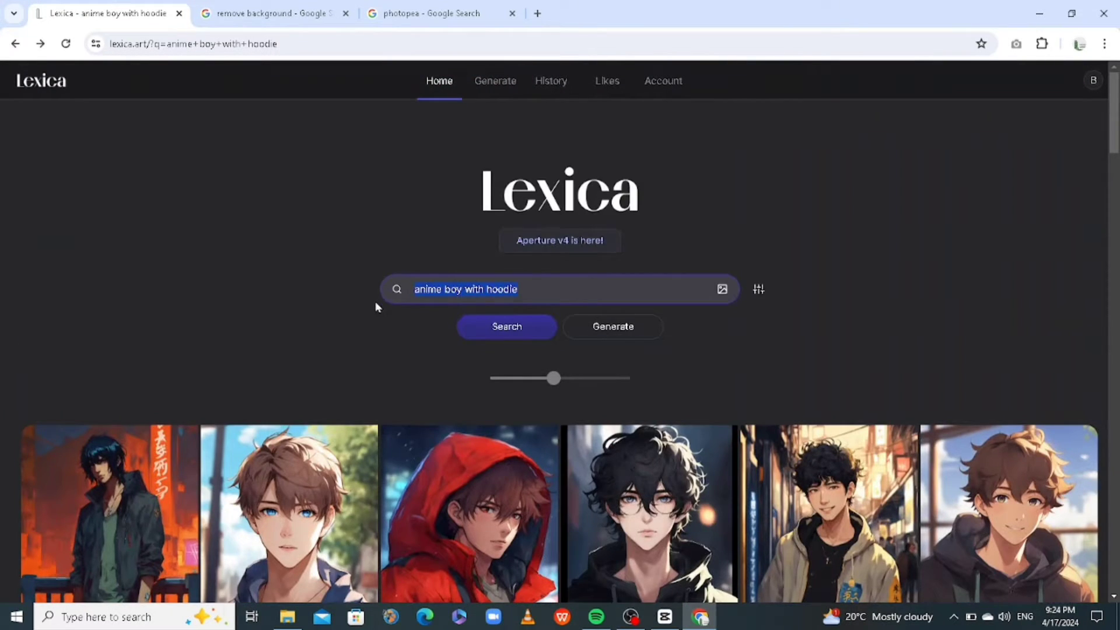
pyautogui.press('BackSpace')
pyautogui.scroll(-2, 379, 344)
pyautogui.scroll(2, 443, 245)
pyautogui.rightClick(438, 290)
pyautogui.click(482, 425)
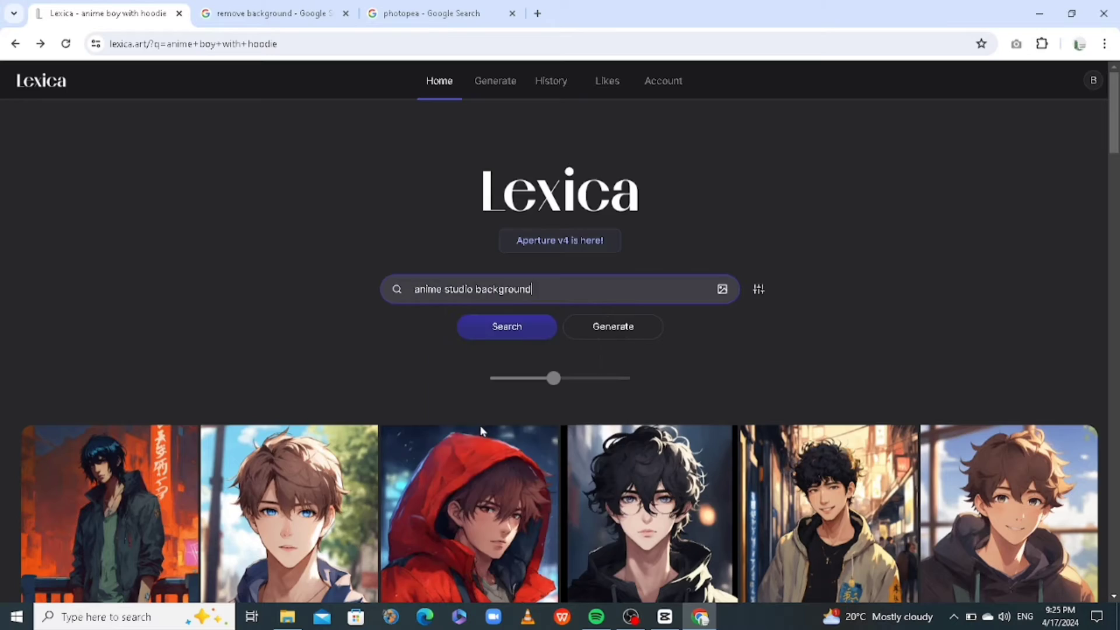
pyautogui.click(493, 342)
pyautogui.scroll(-7, 465, 538)
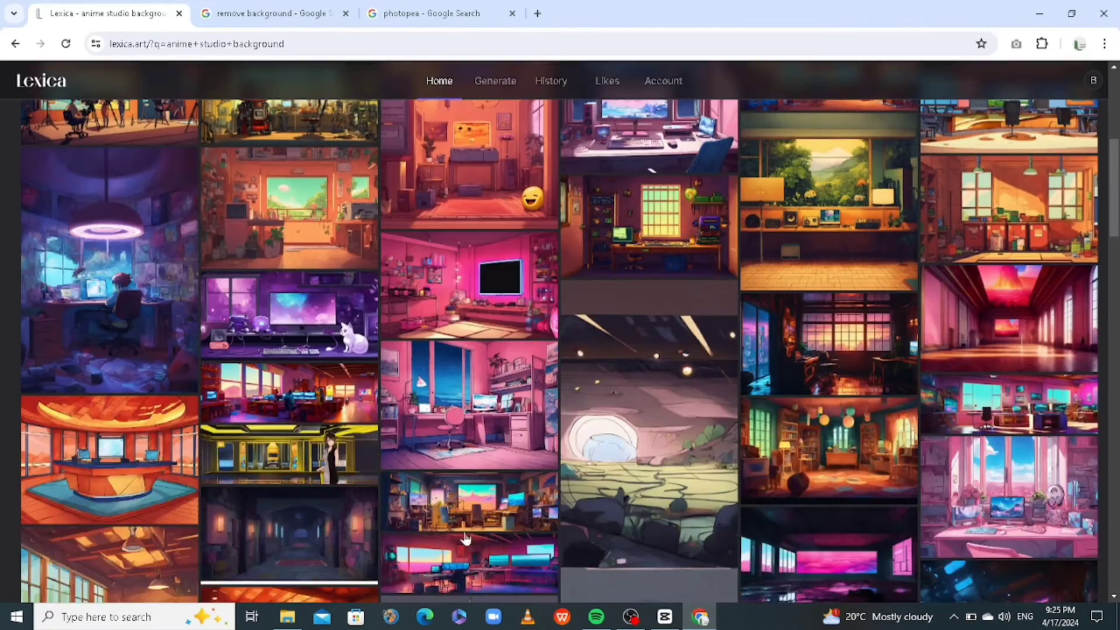
pyautogui.scroll(-6, 465, 538)
pyautogui.scroll(-3, 499, 491)
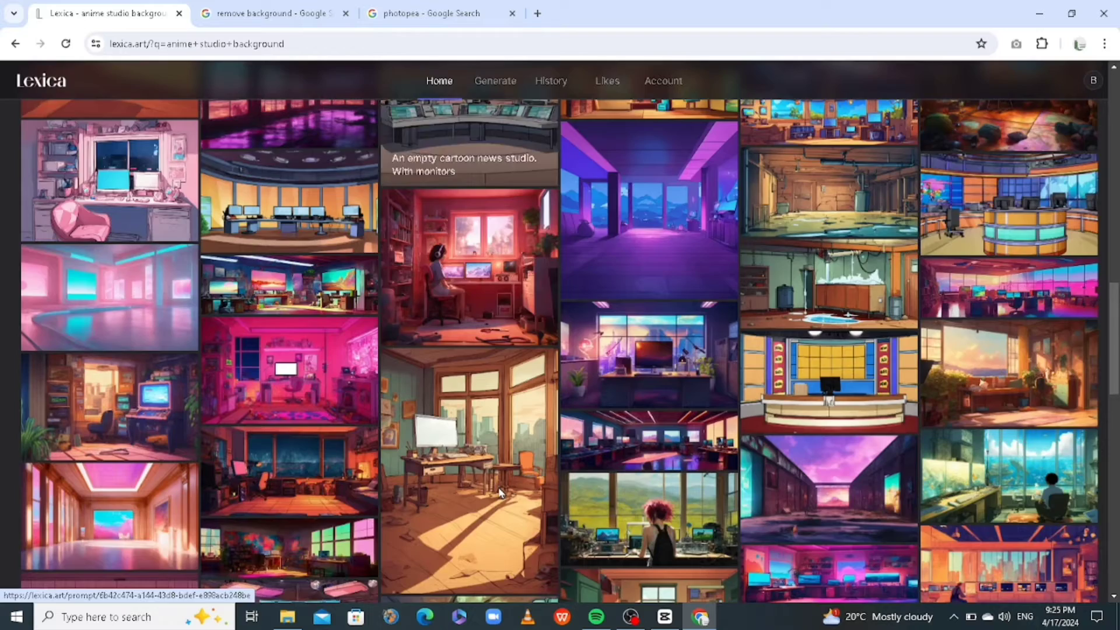
pyautogui.scroll(15, 499, 492)
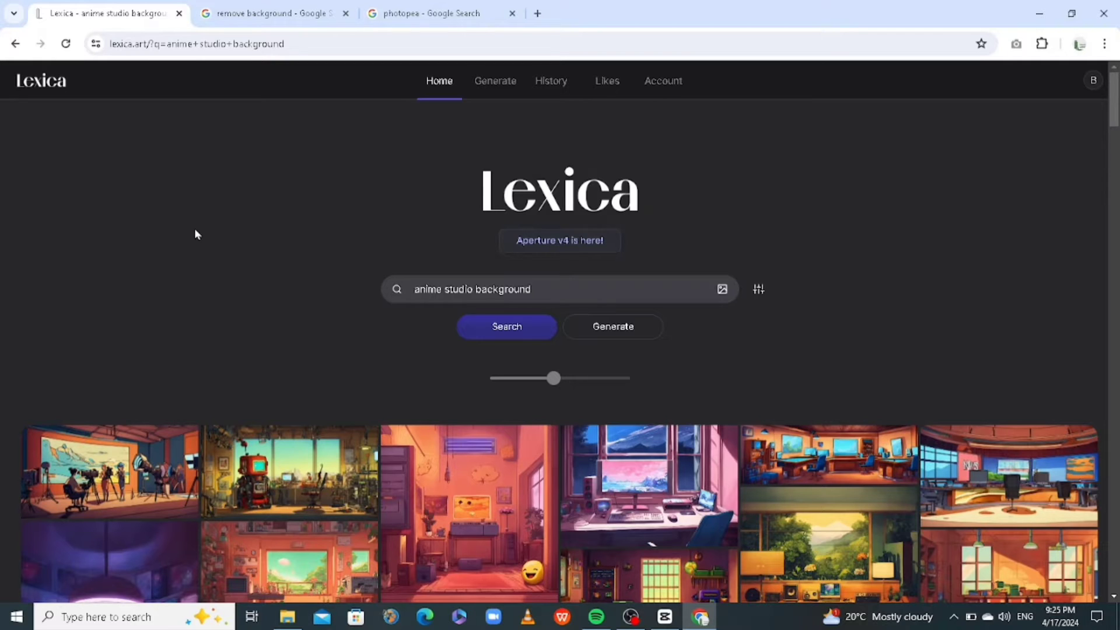
# - Open remove.bg, upload the man wearing hoodie and cap image, and download its background-free version
pyautogui.click(273, 12)
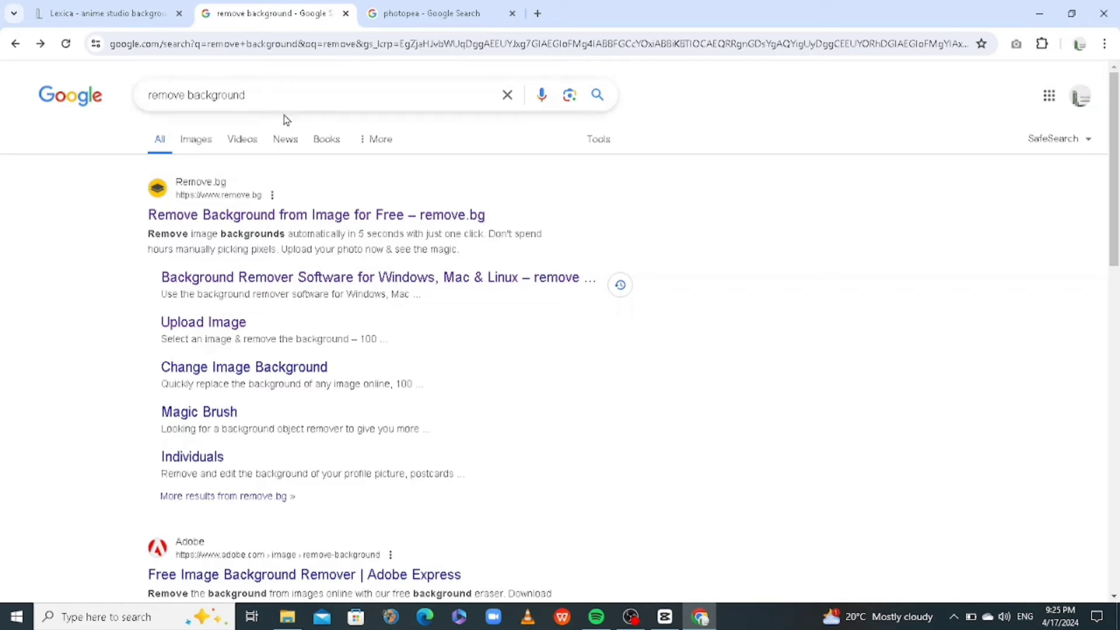
pyautogui.click(223, 217)
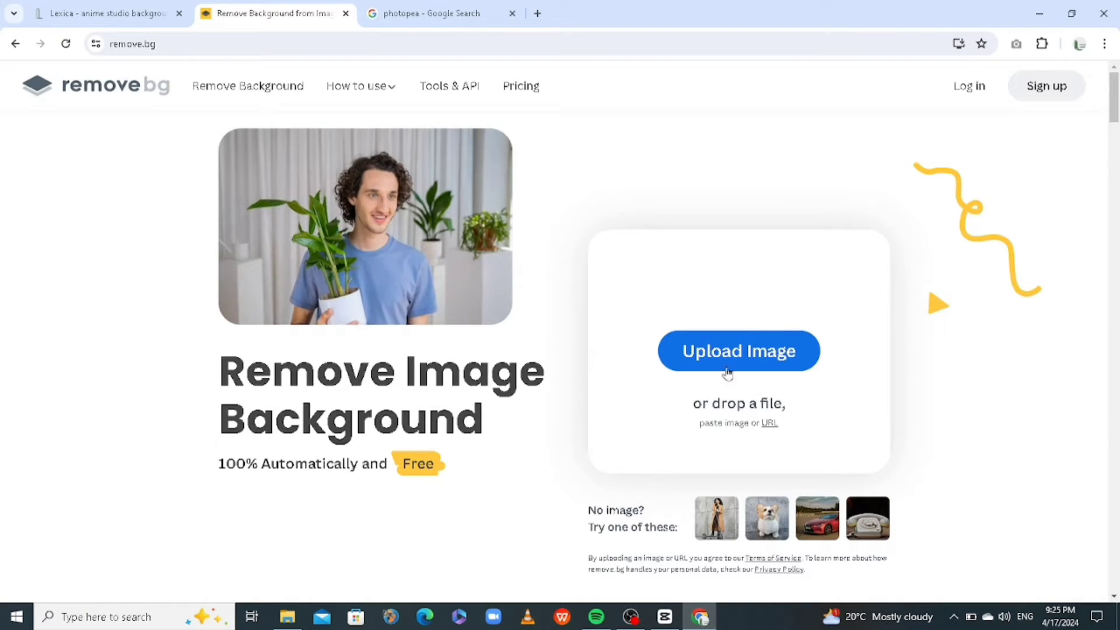
pyautogui.click(739, 351)
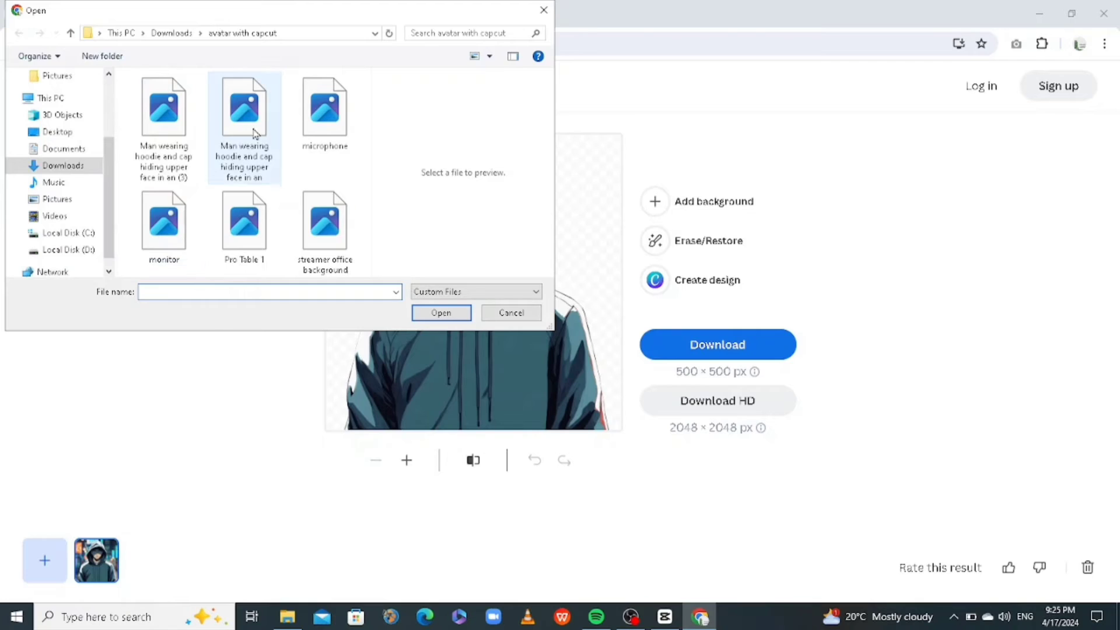
pyautogui.doubleClick(253, 133)
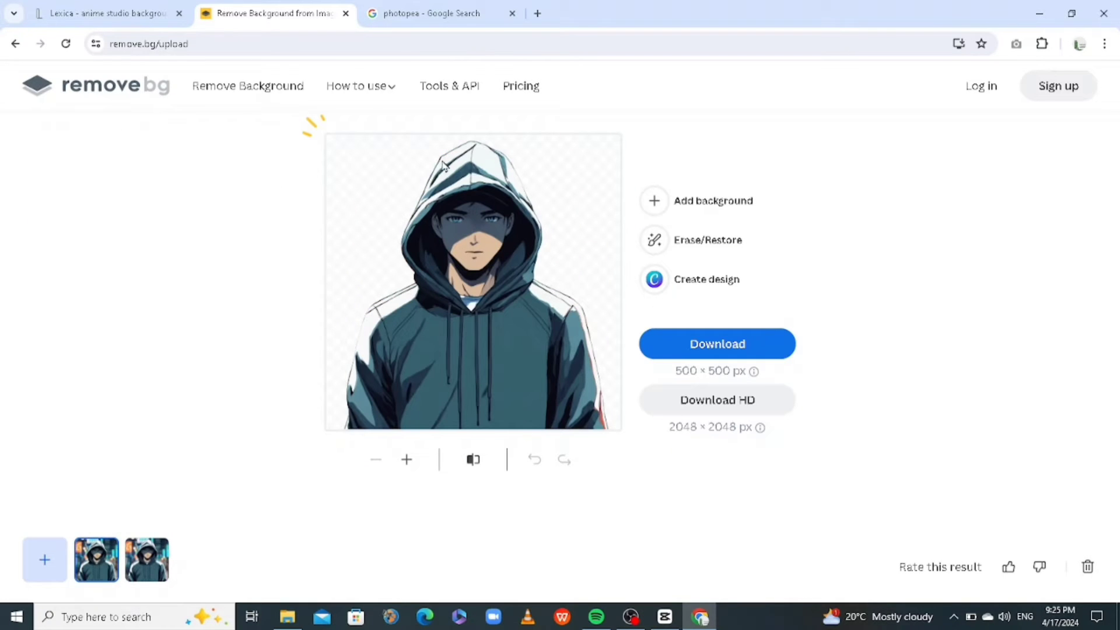
pyautogui.click(694, 348)
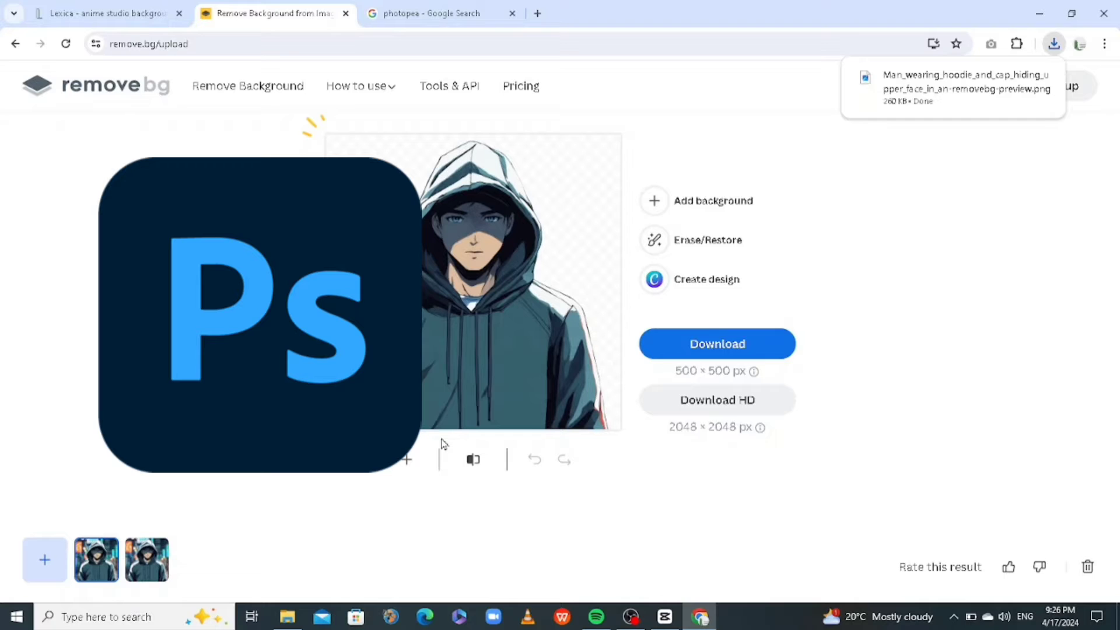
# - Switch to Photopea and create a new project of 1280 × 720 pixels with a white background
pyautogui.click(429, 18)
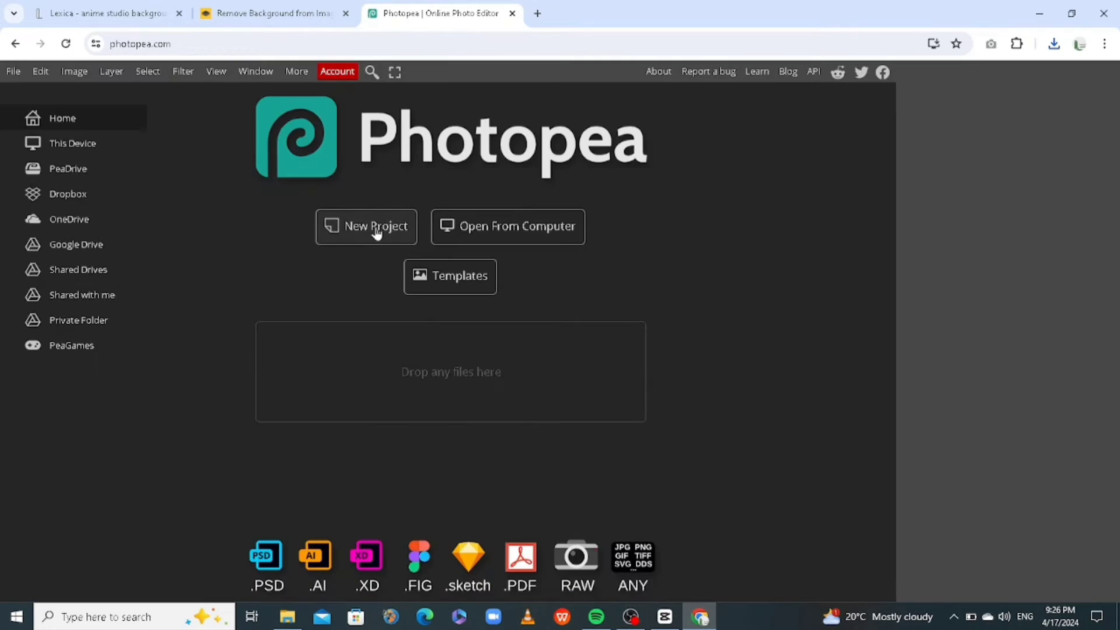
pyautogui.click(376, 232)
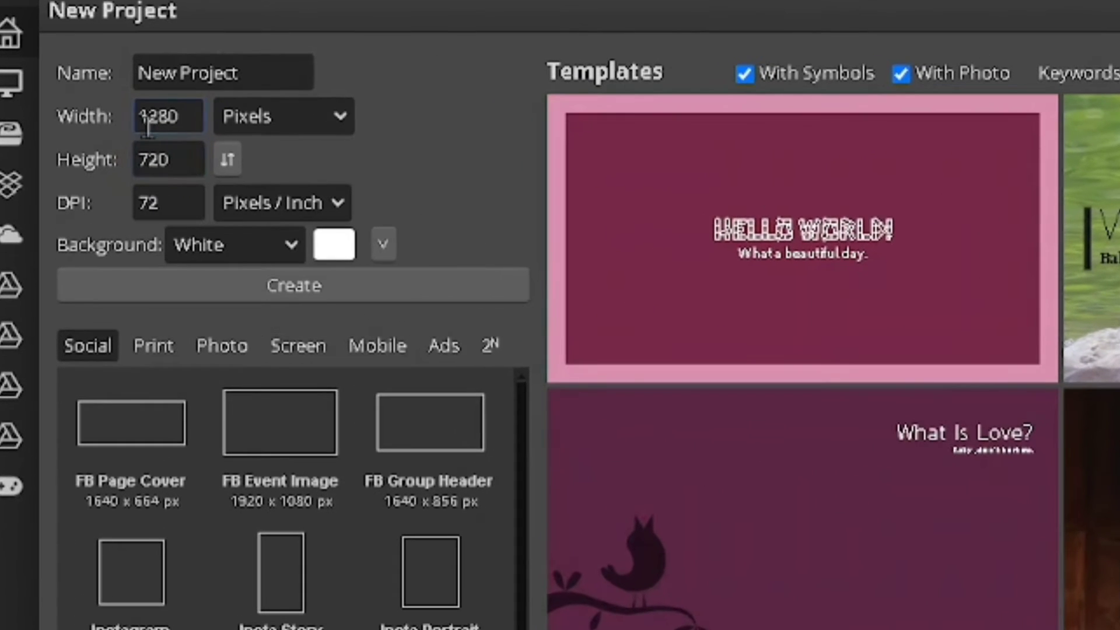
pyautogui.click(118, 140)
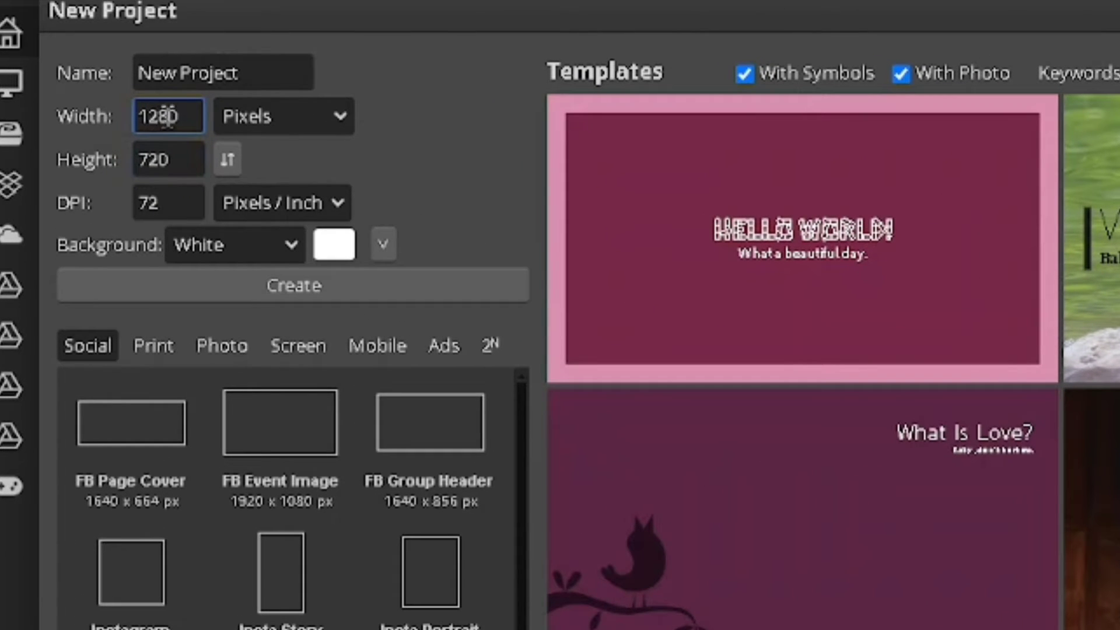
pyautogui.click(171, 153)
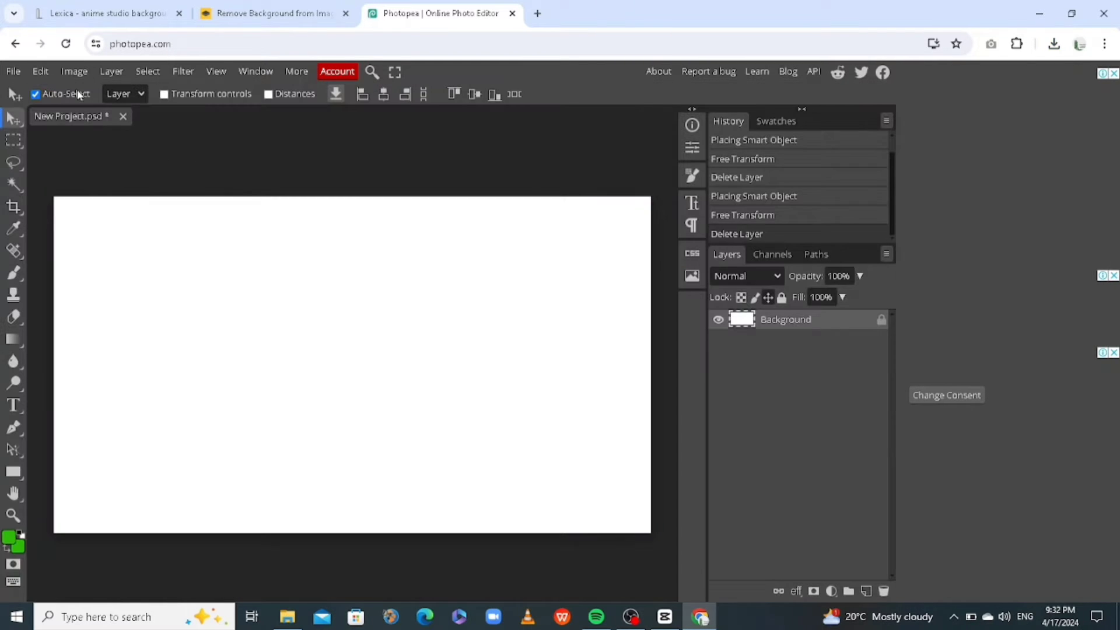
# - Place the streamer office background image in the project and enlarge it to about 50% scale, covering the whole canvas
pyautogui.click(13, 71)
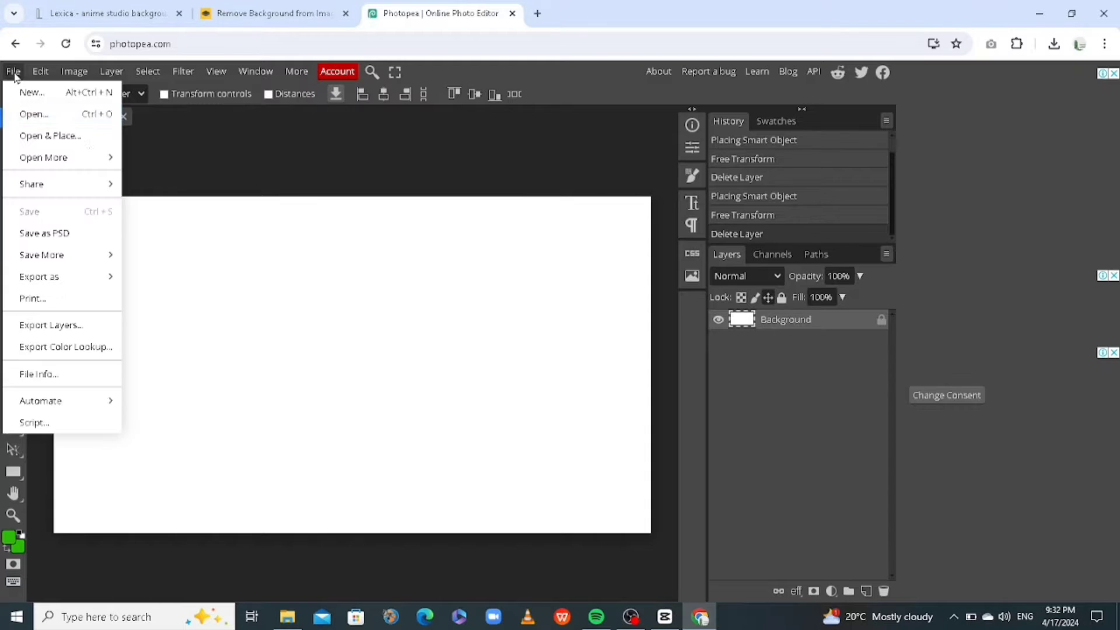
pyautogui.click(70, 144)
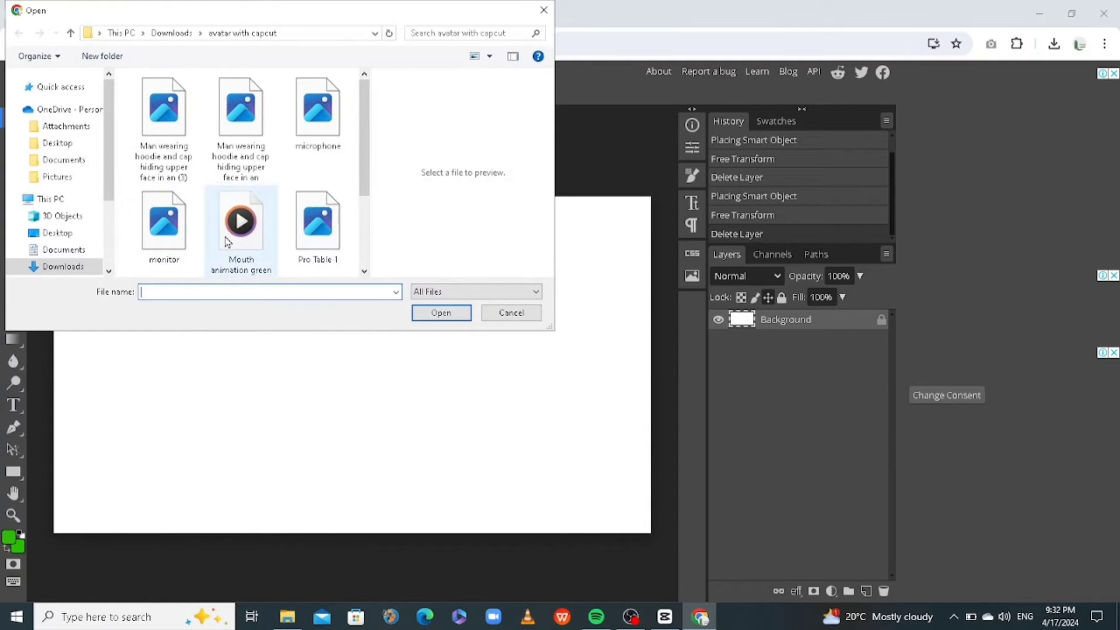
pyautogui.scroll(-2, 175, 250)
pyautogui.click(169, 246)
pyautogui.click(438, 314)
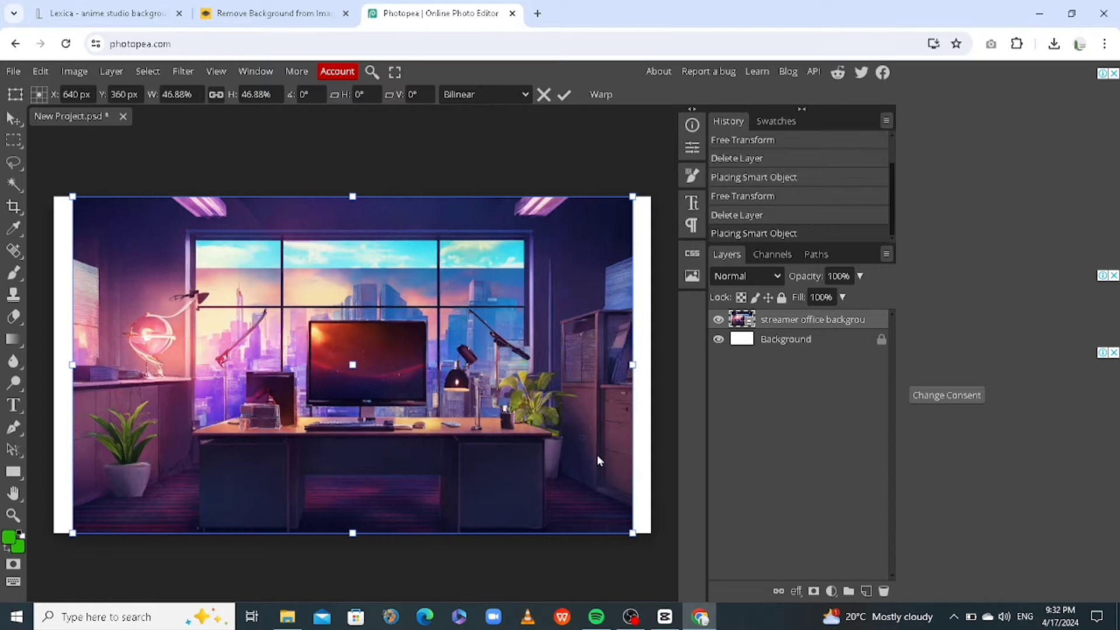
pyautogui.moveTo(632, 532); pyautogui.dragTo(656, 543)
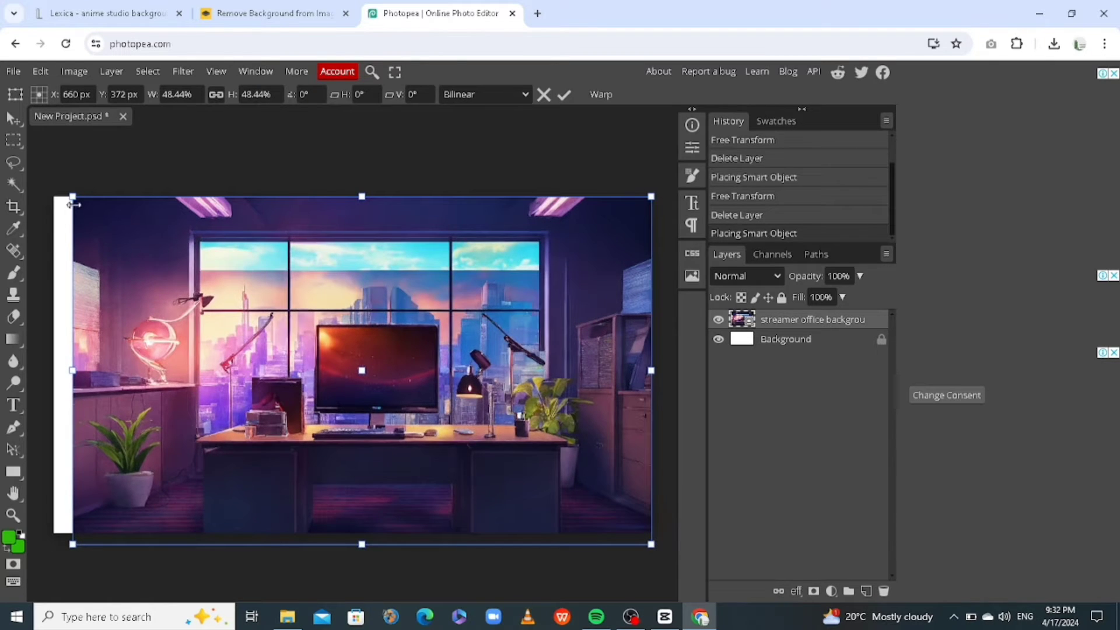
pyautogui.moveTo(71, 198); pyautogui.dragTo(37, 198)
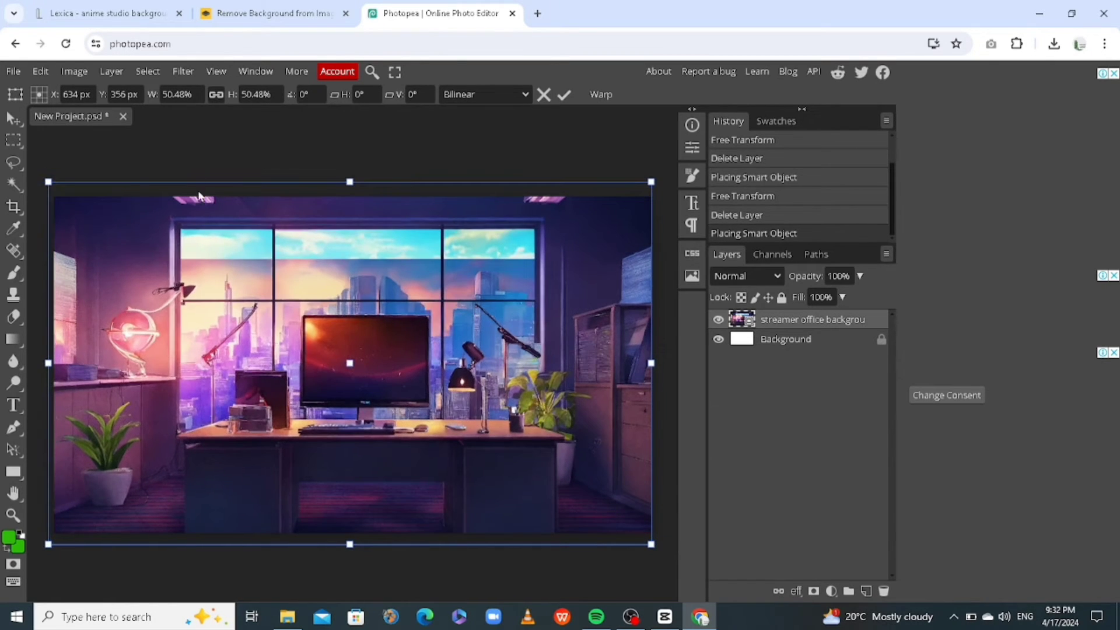
# - Place the cut-out hooded man image above the streamer office background
pyautogui.click(14, 71)
pyautogui.click(44, 129)
pyautogui.doubleClick(169, 112)
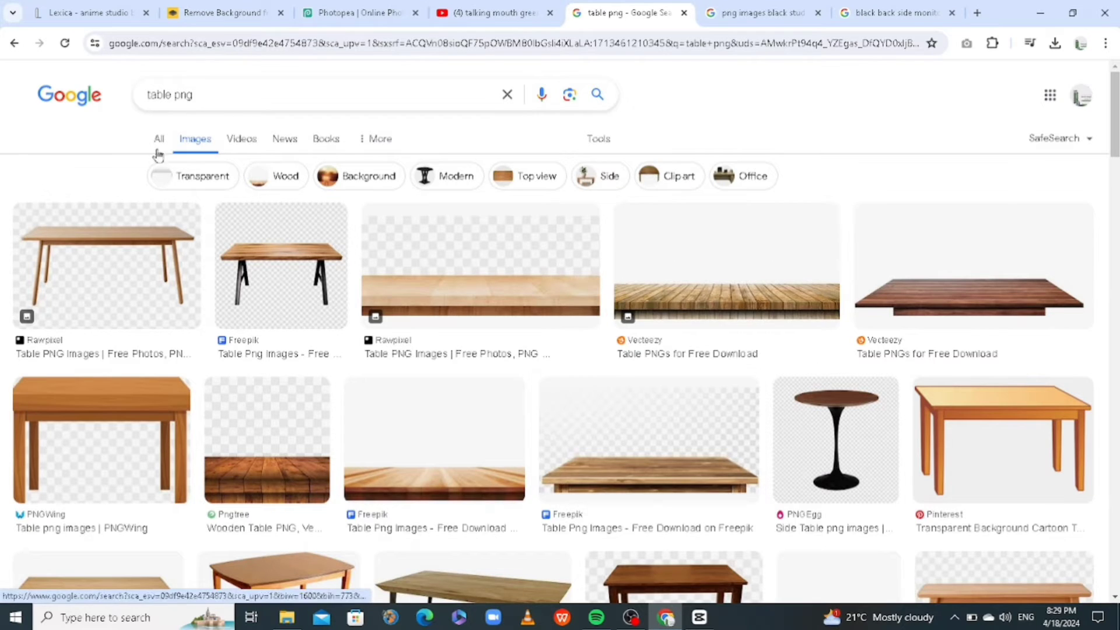
# - Look through the table PNG image results and the searches for a black studio item and a monitor's back side
pyautogui.scroll(-6, 155, 150)
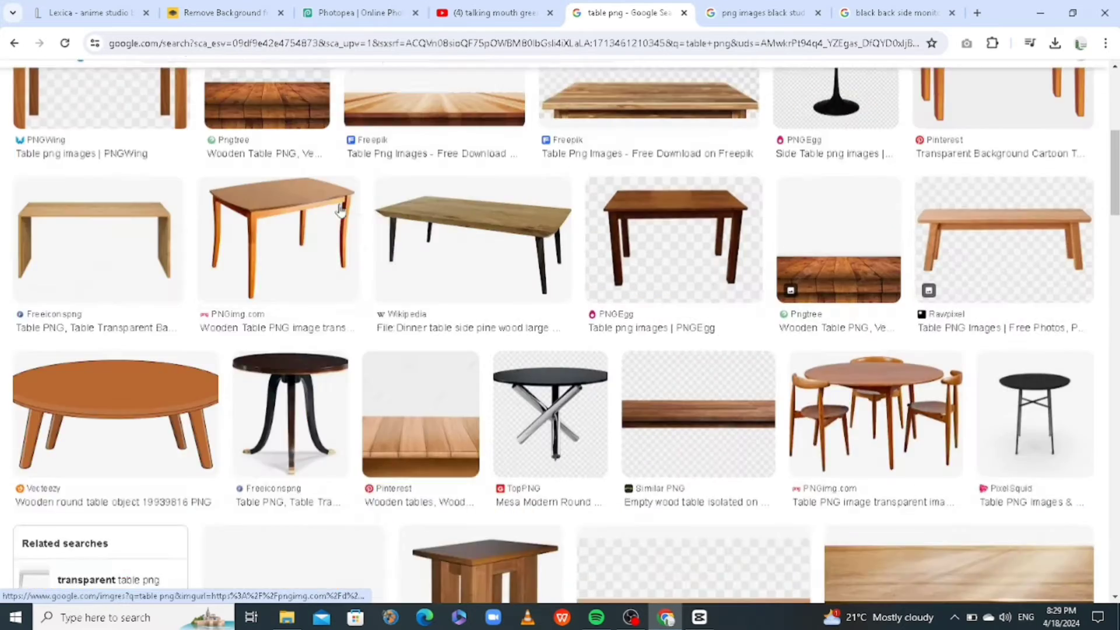
pyautogui.scroll(6, 155, 150)
pyautogui.click(753, 13)
pyautogui.click(886, 13)
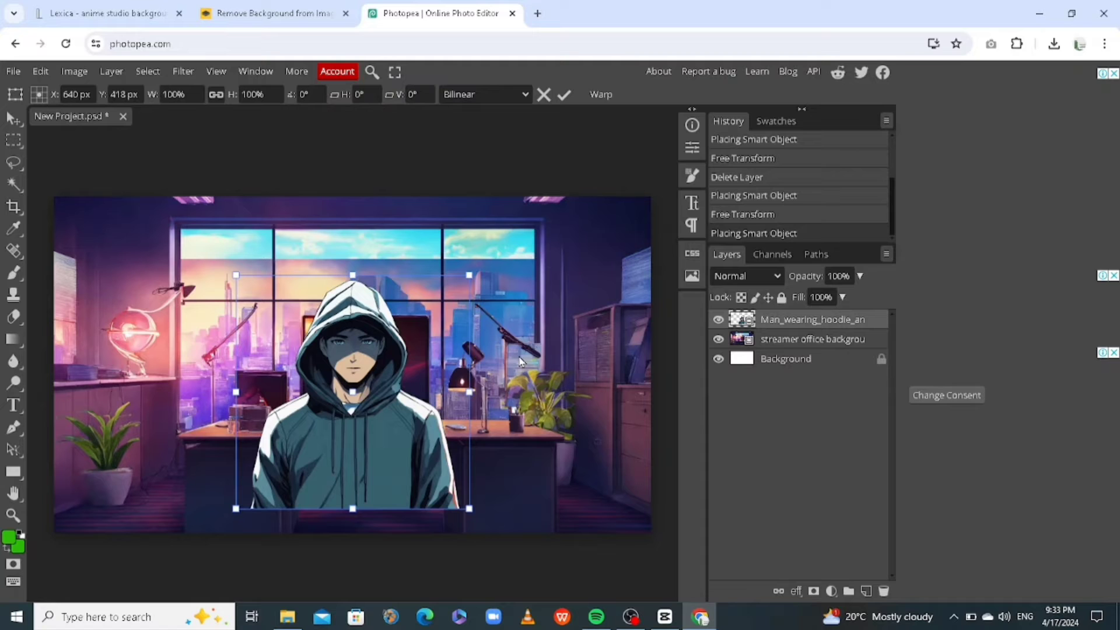
# - Place the Pro Table 1, monitor and microphone images in front of the hooded man
pyautogui.click(12, 72)
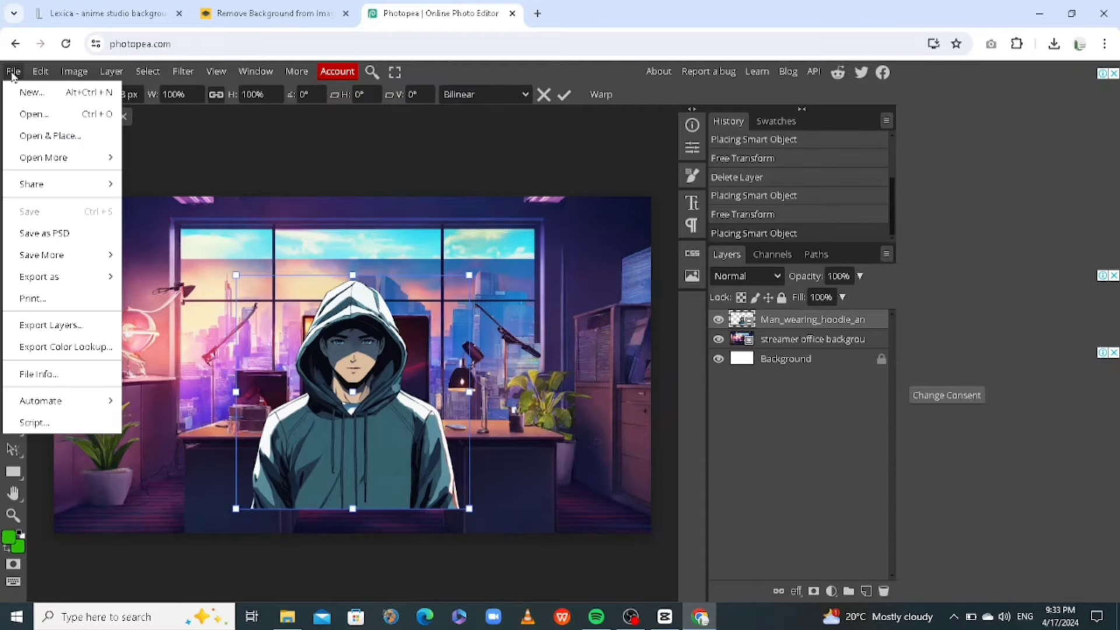
pyautogui.click(35, 132)
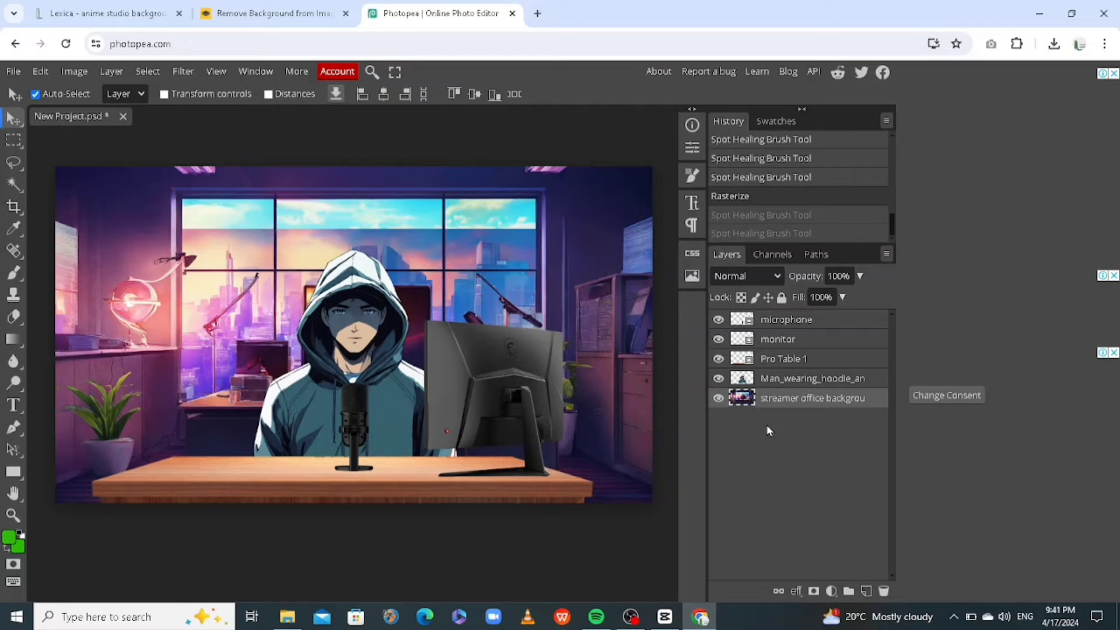
# - Erase the mouth from the hooded man layer with the Spot Healing Brush
pyautogui.click(785, 382)
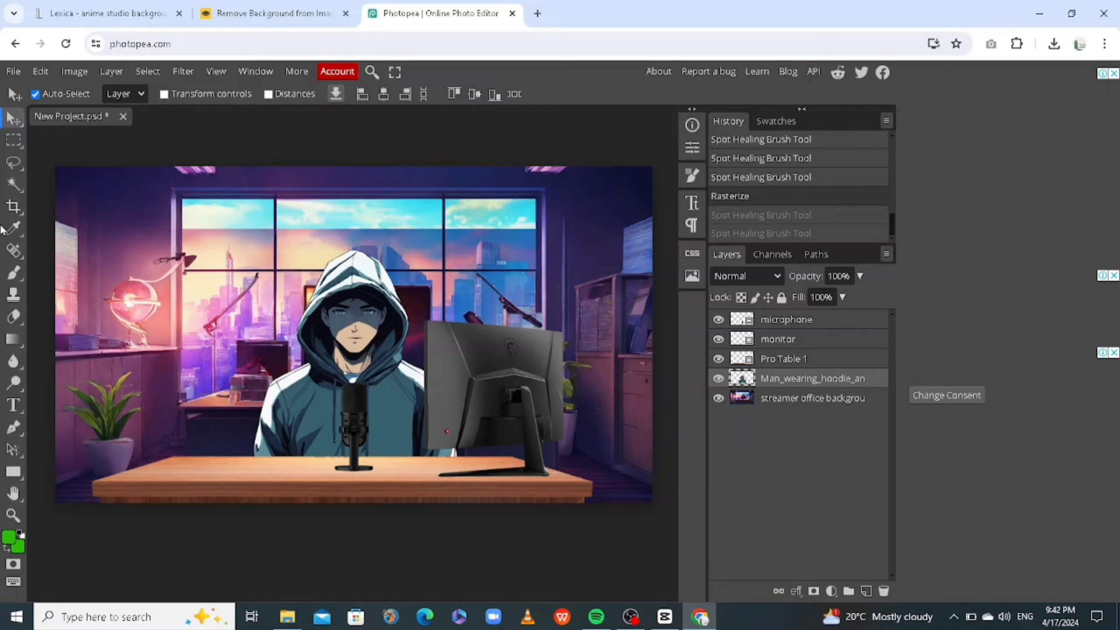
pyautogui.click(15, 255)
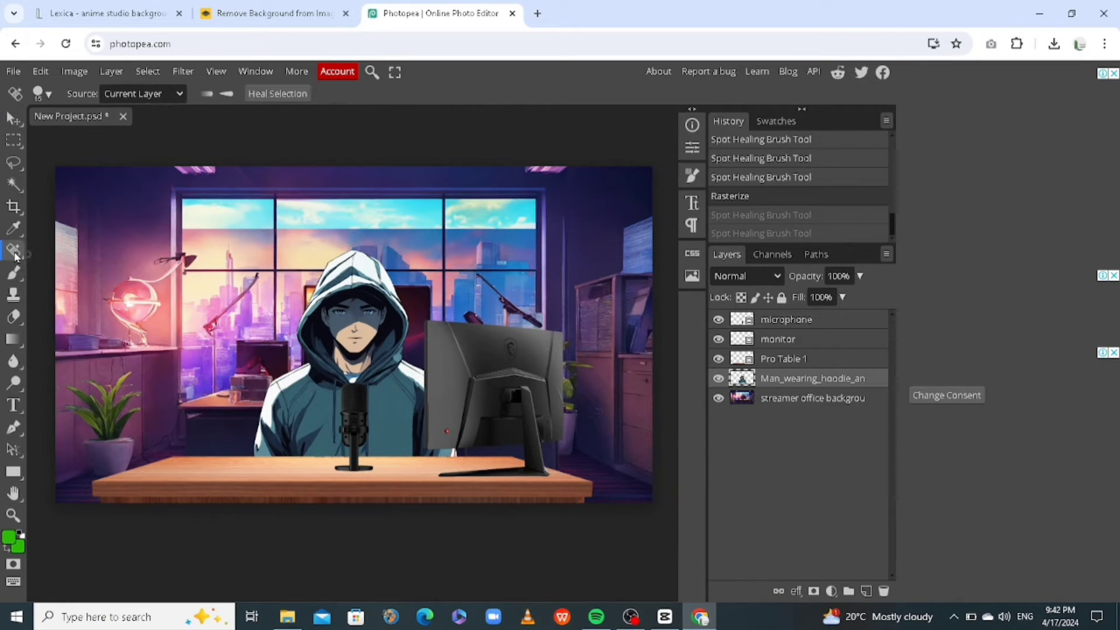
pyautogui.hotkey('ctrl', '+')
pyautogui.hotkey('ctrl', '+')
pyautogui.hotkey('ctrl', '+')
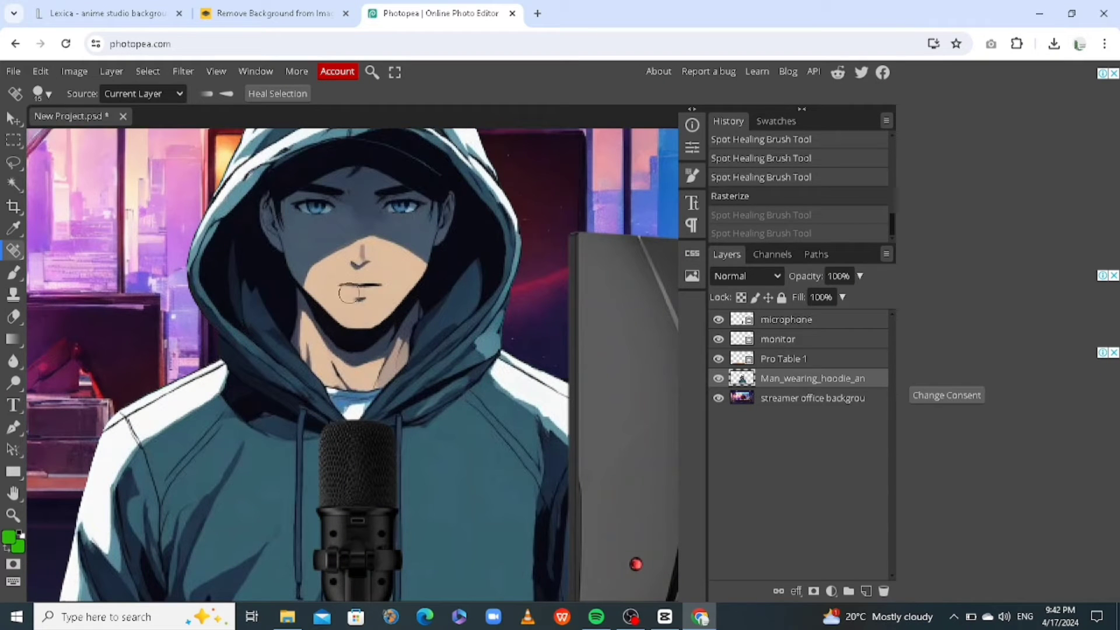
pyautogui.moveTo(335, 280)
pyautogui.mouseDown()
pyautogui.moveTo(386, 284)
pyautogui.moveTo(350, 300)
pyautogui.moveTo(365, 298)
pyautogui.moveTo(350, 282)
pyautogui.moveTo(365, 288)
pyautogui.mouseUp()
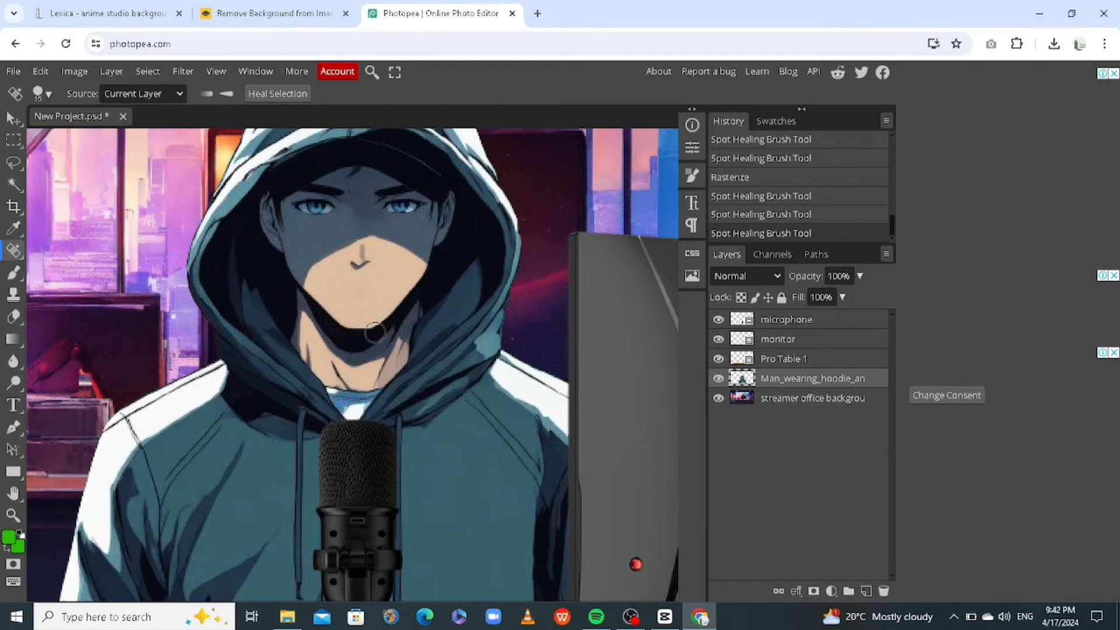
# - Export the finished avatar scene as a 1280 × 720 px PNG at 100% quality
pyautogui.scroll(-3, 374, 338)
pyautogui.scroll(3, 198, 196)
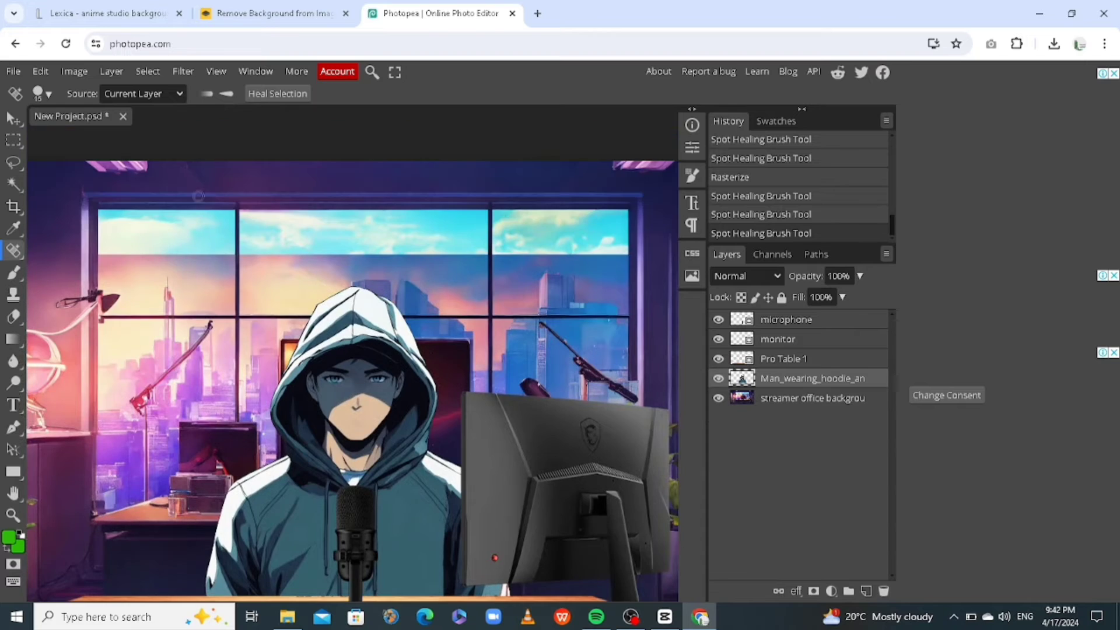
pyautogui.scroll(-3, 362, 270)
pyautogui.click(13, 71)
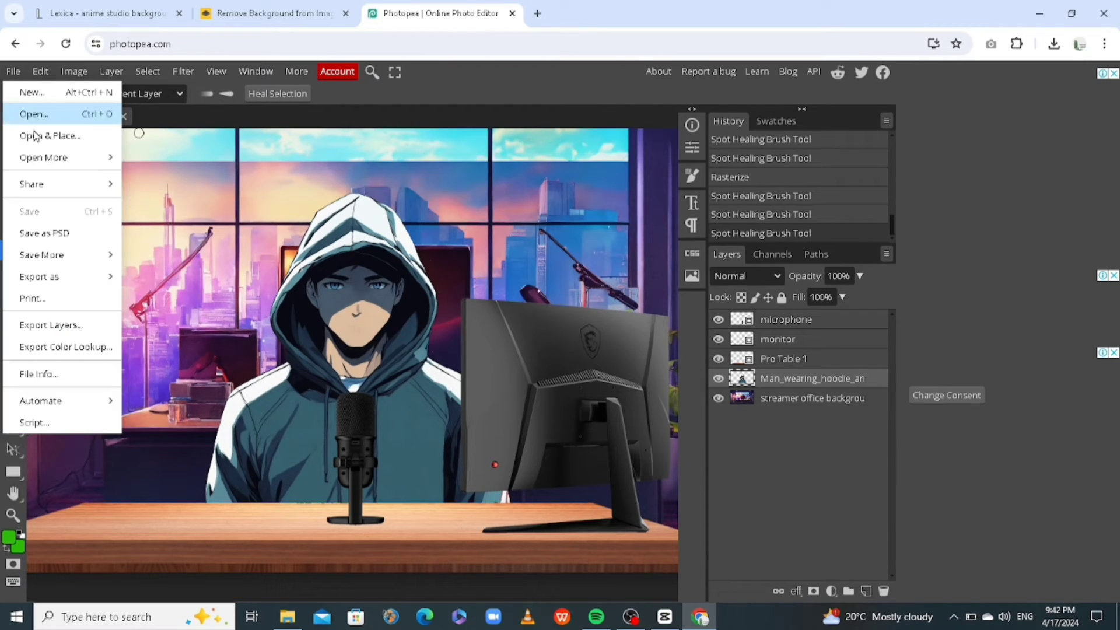
pyautogui.moveTo(82, 286)
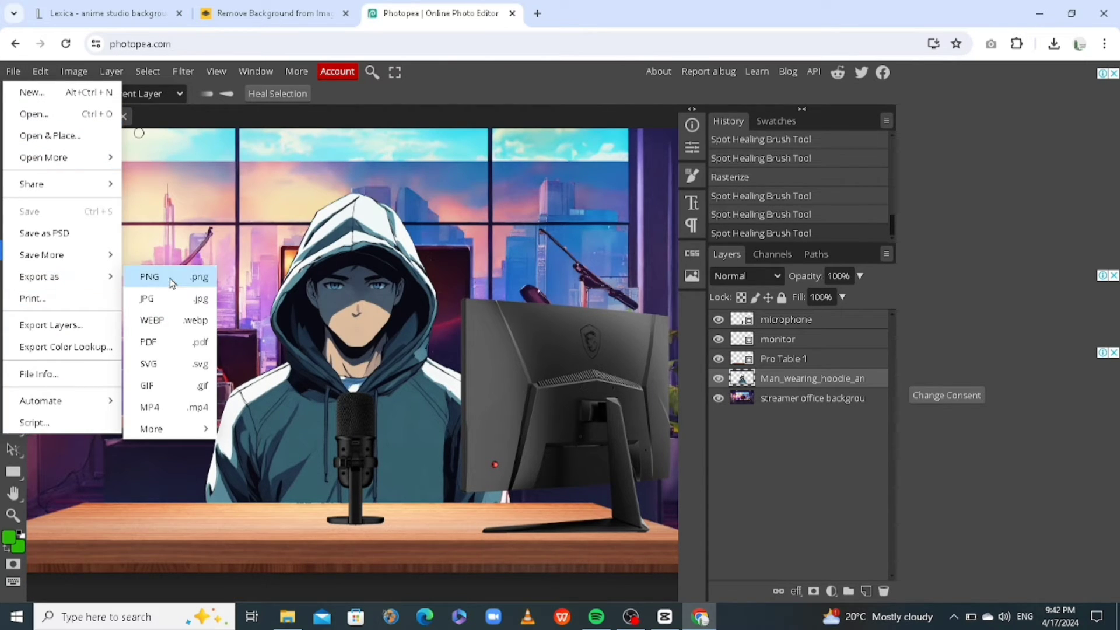
pyautogui.click(173, 282)
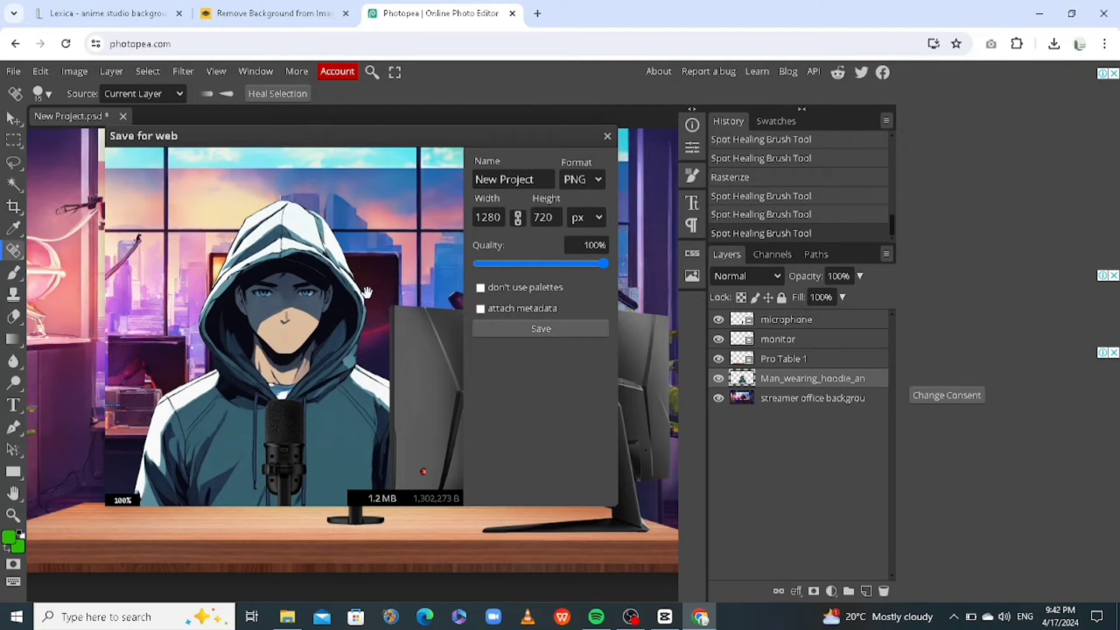
pyautogui.click(539, 327)
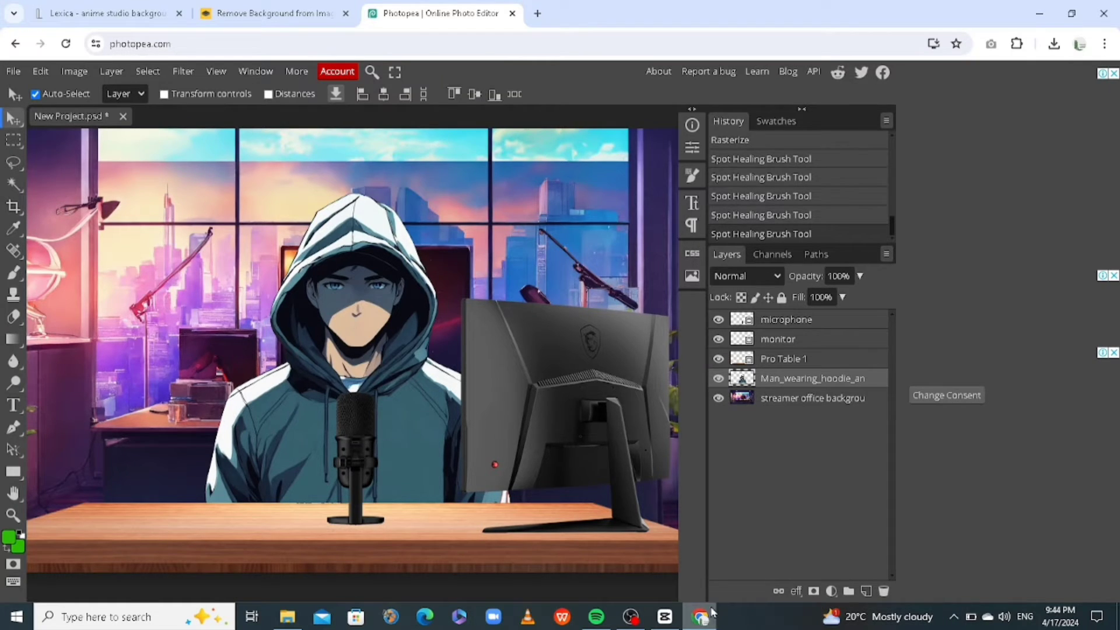
# - Switch to CapCut and import New Project (2).png and the Mouth animation green screen video from the avatar with capcut folder
pyautogui.click(665, 616)
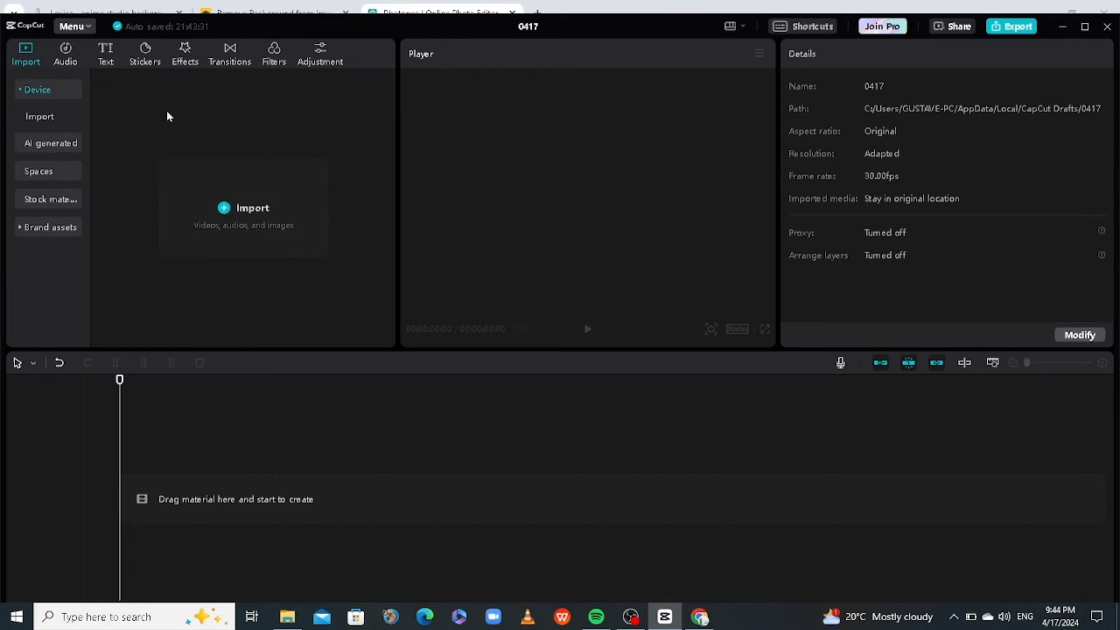
pyautogui.click(219, 215)
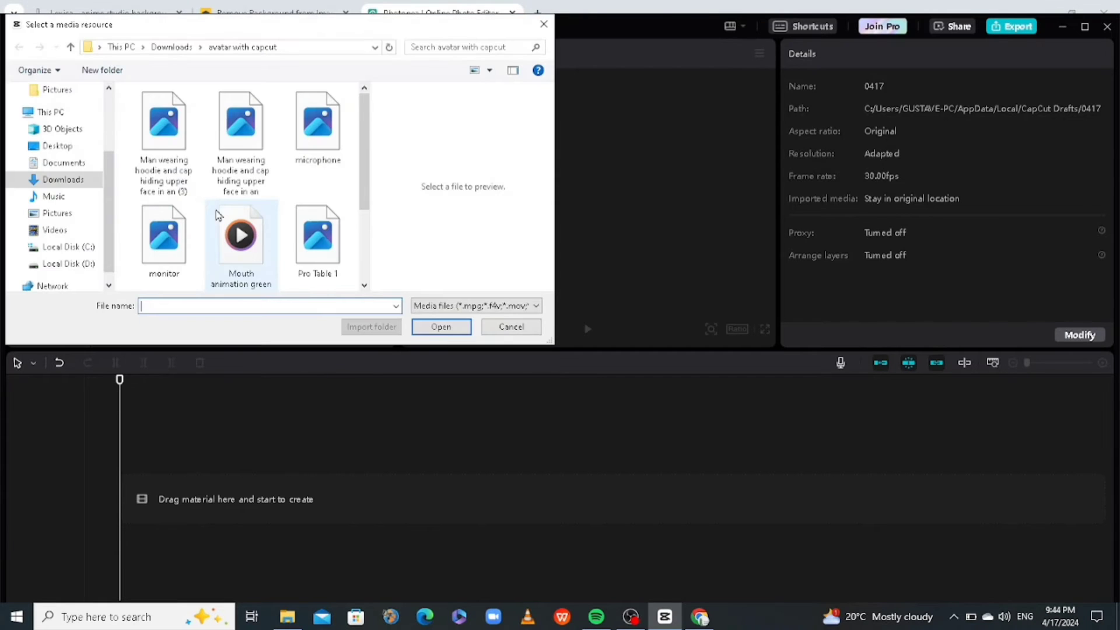
pyautogui.doubleClick(161, 145)
pyautogui.hotkey('ctrl', 'i')
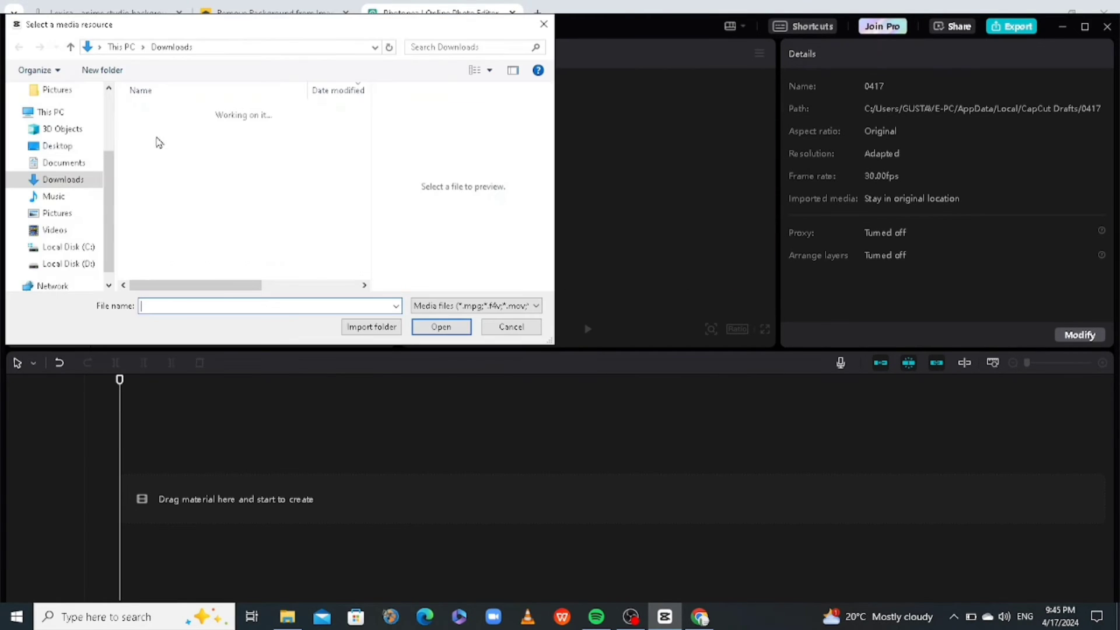
pyautogui.doubleClick(178, 270)
pyautogui.click(241, 233)
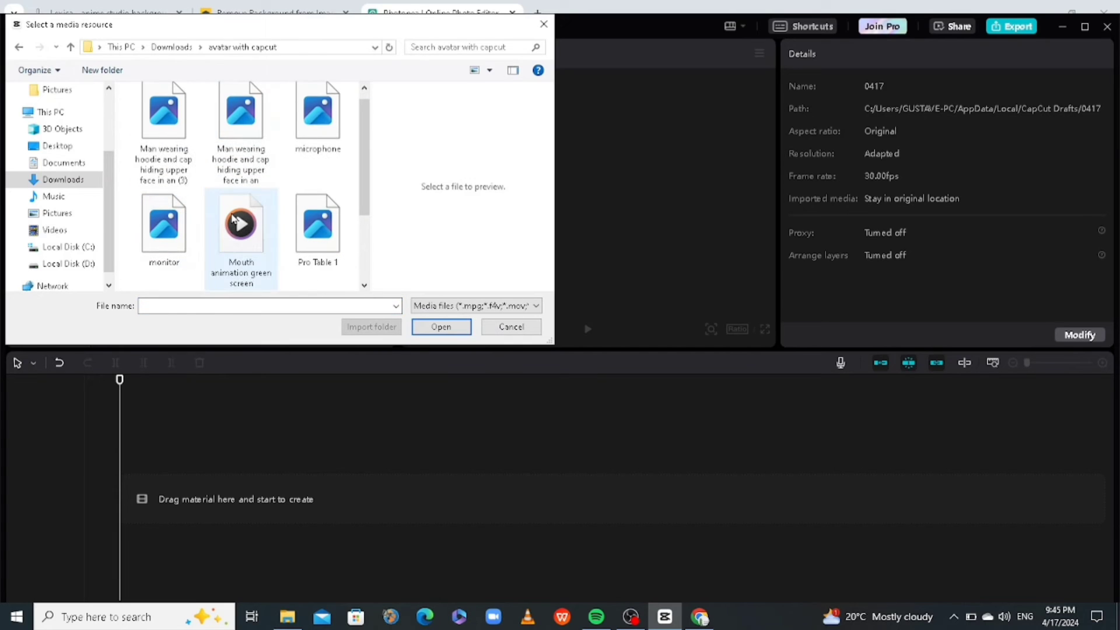
pyautogui.click(441, 327)
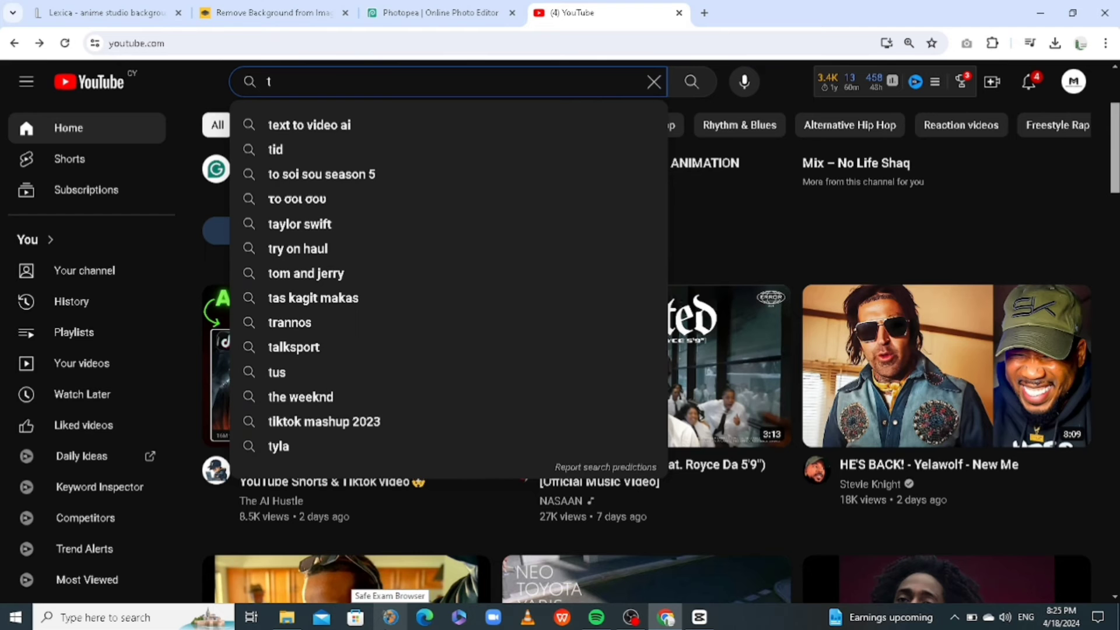
# - Search YouTube for "talking mouth green screen" and look through the green screen mouth videos
pyautogui.write('alking mouth green c')
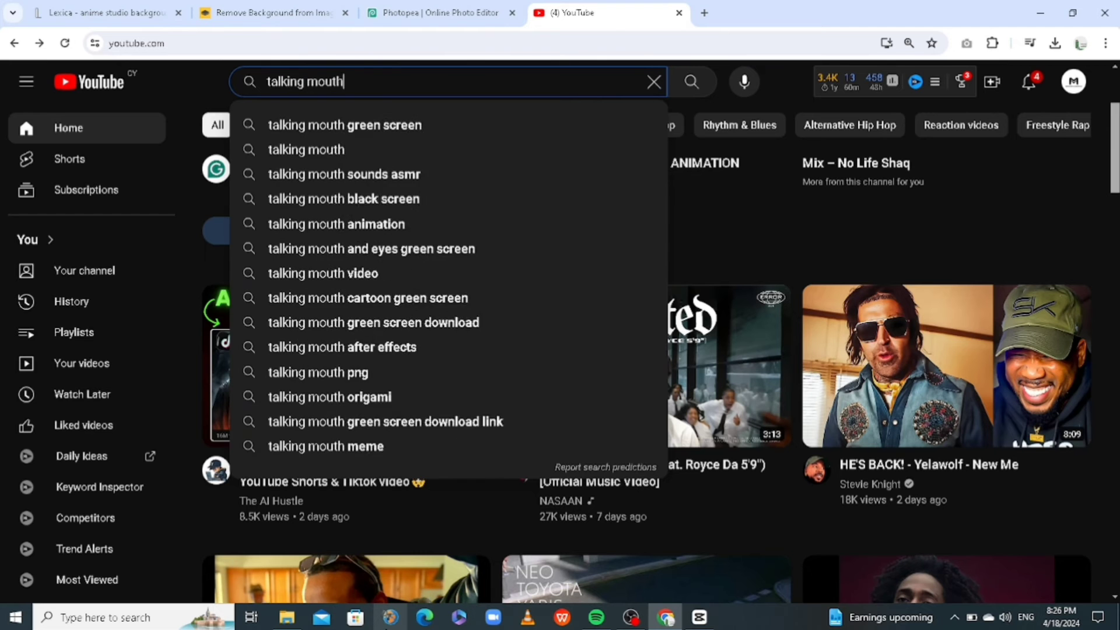
pyautogui.press('Return')
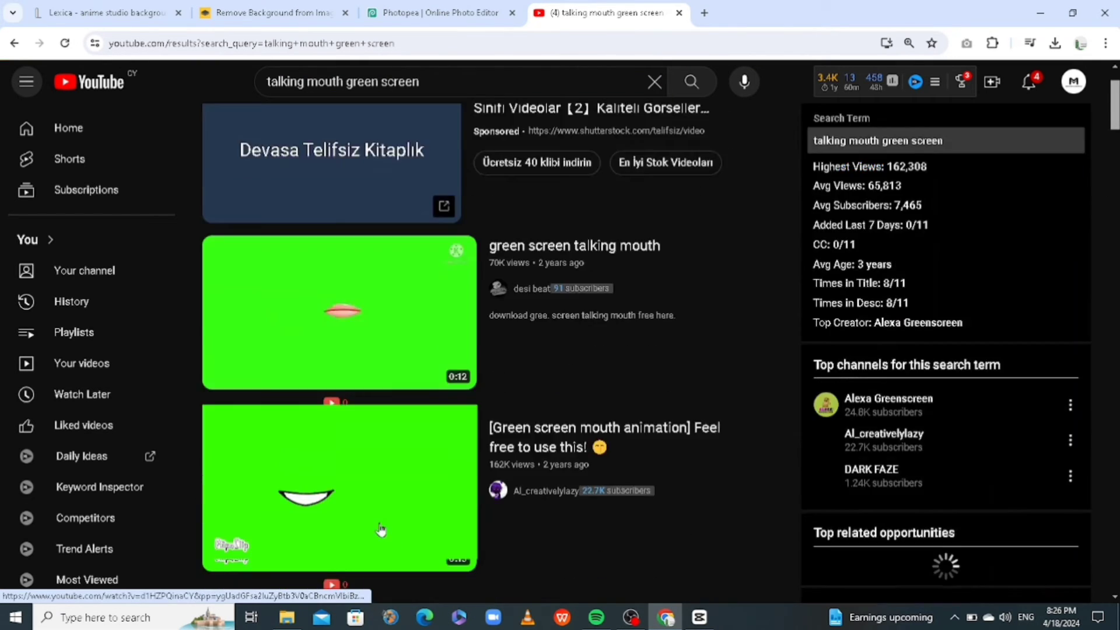
pyautogui.scroll(-5, 369, 509)
pyautogui.scroll(-3, 369, 510)
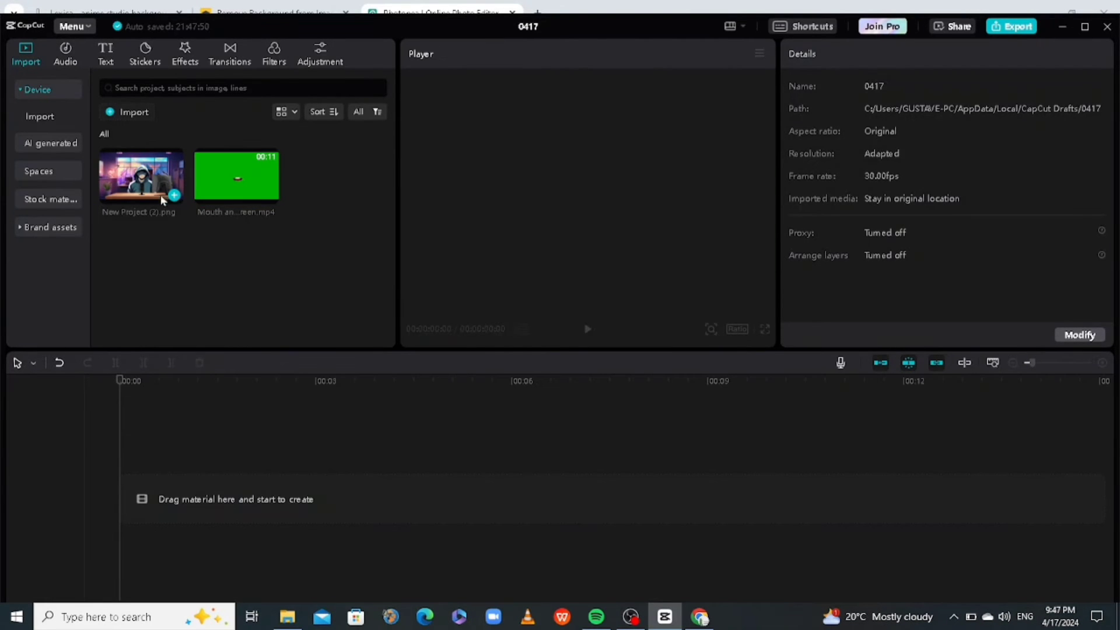
# - Put the avatar image on the timeline with the mouth animation clip above it, and extend the image to the clip's 00:00:10:05 length
pyautogui.moveTo(131, 185); pyautogui.dragTo(122, 511)
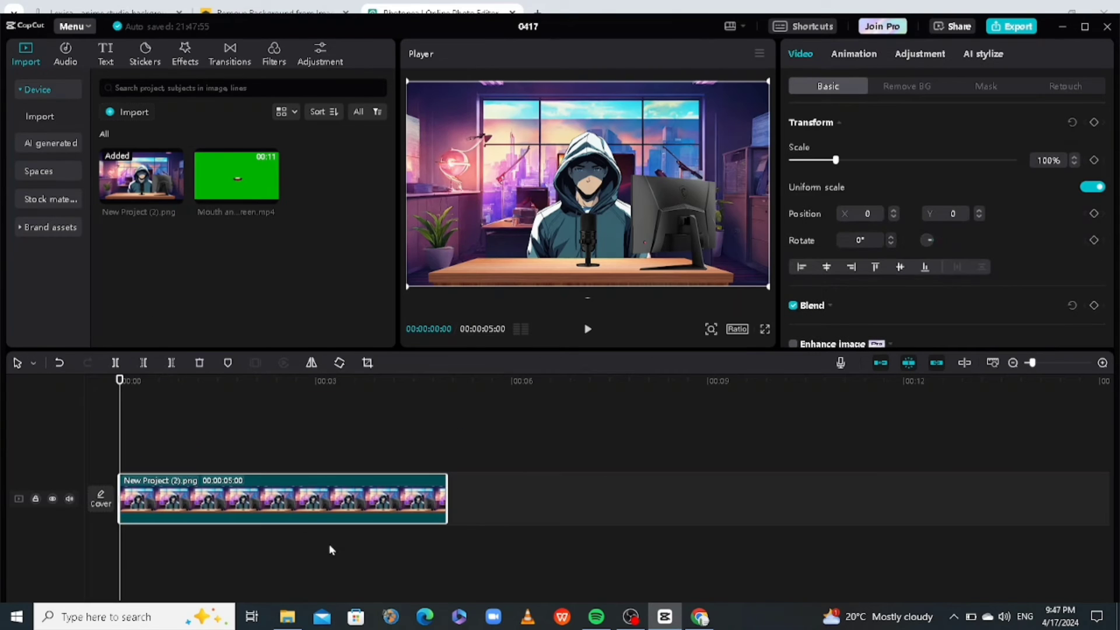
pyautogui.moveTo(231, 196); pyautogui.dragTo(118, 446)
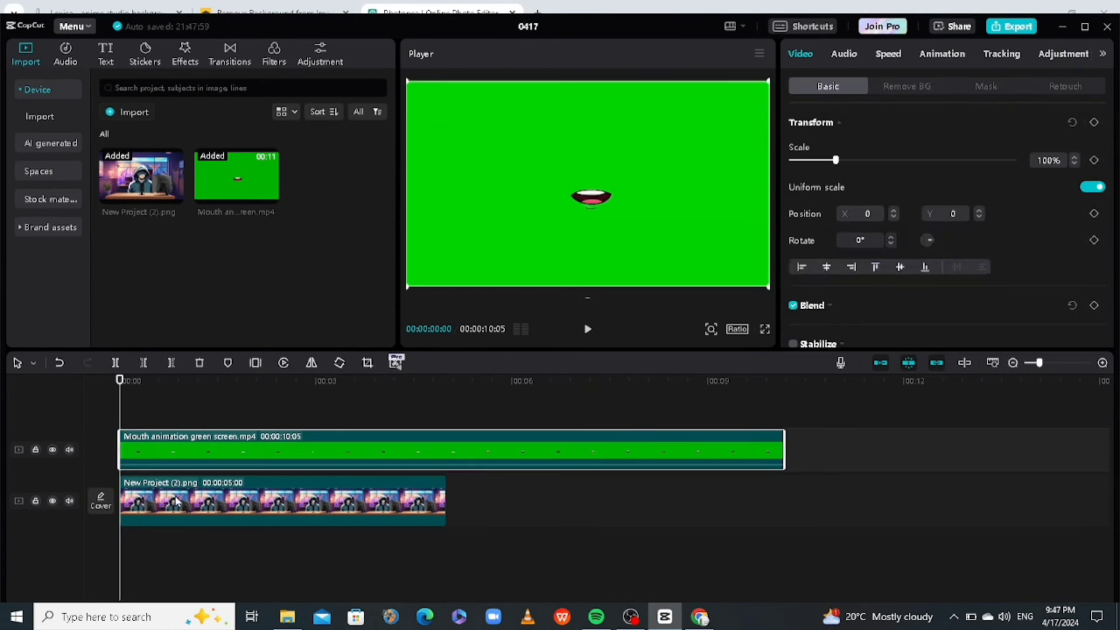
pyautogui.click(429, 501)
pyautogui.moveTo(446, 501); pyautogui.dragTo(784, 513)
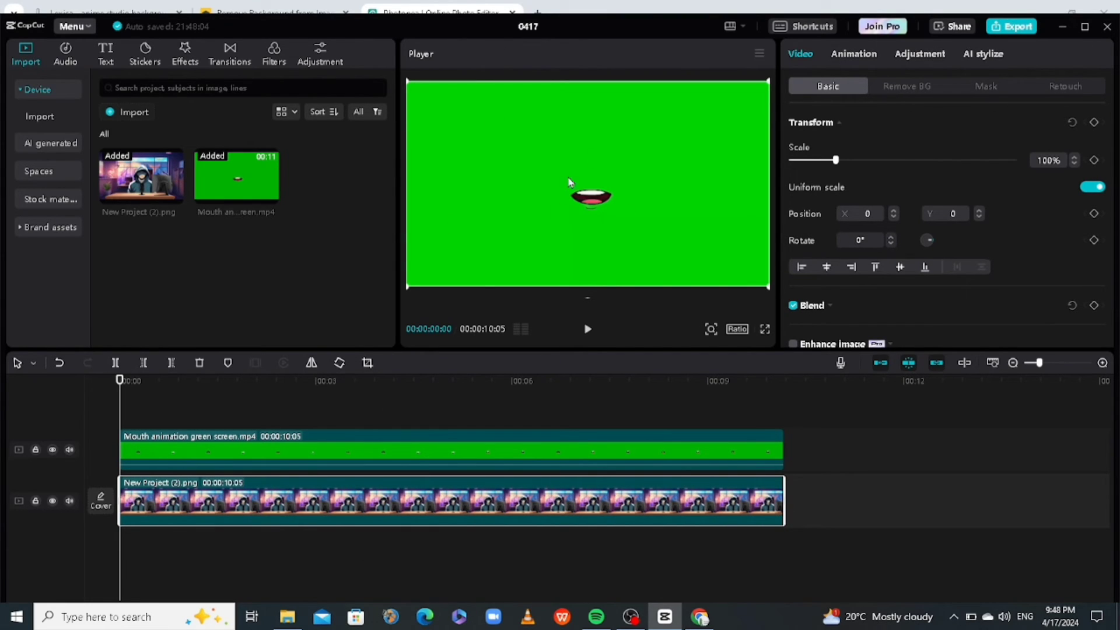
# - Key out the green background of the mouth animation clip with Chroma key, setting Intensity and Shadow to 100
pyautogui.click(513, 441)
pyautogui.click(902, 87)
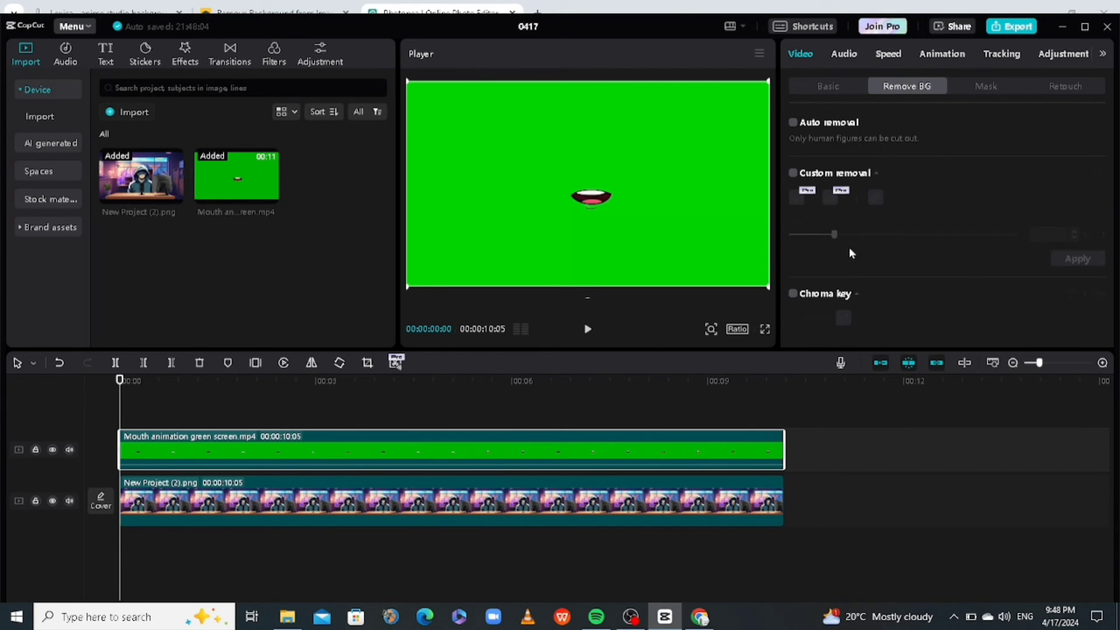
pyautogui.scroll(-2, 843, 262)
pyautogui.click(793, 238)
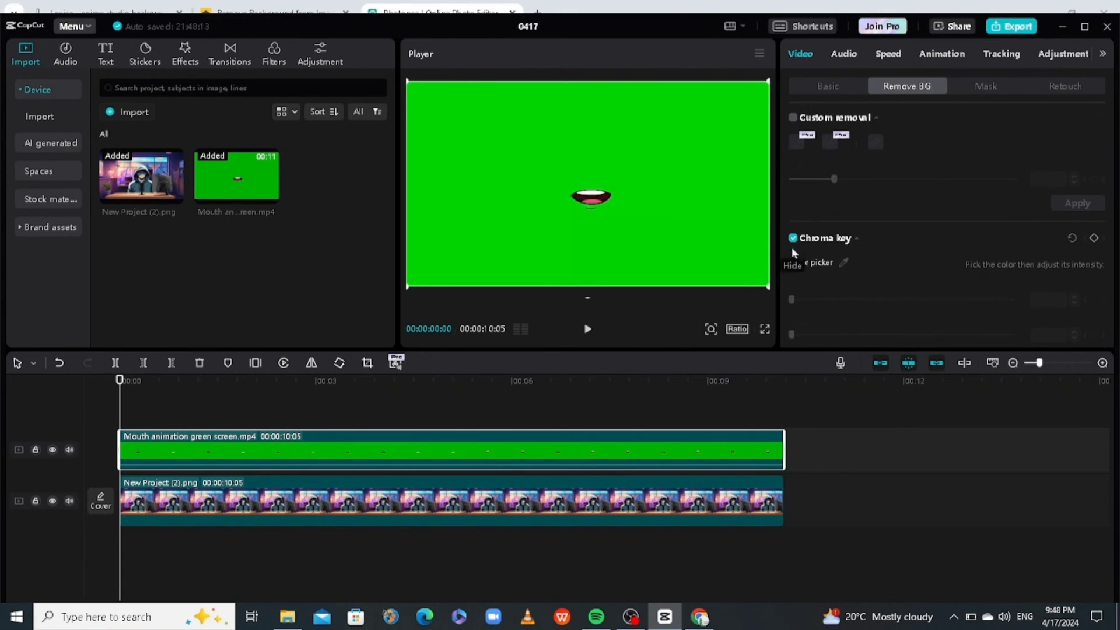
pyautogui.click(843, 263)
pyautogui.click(688, 219)
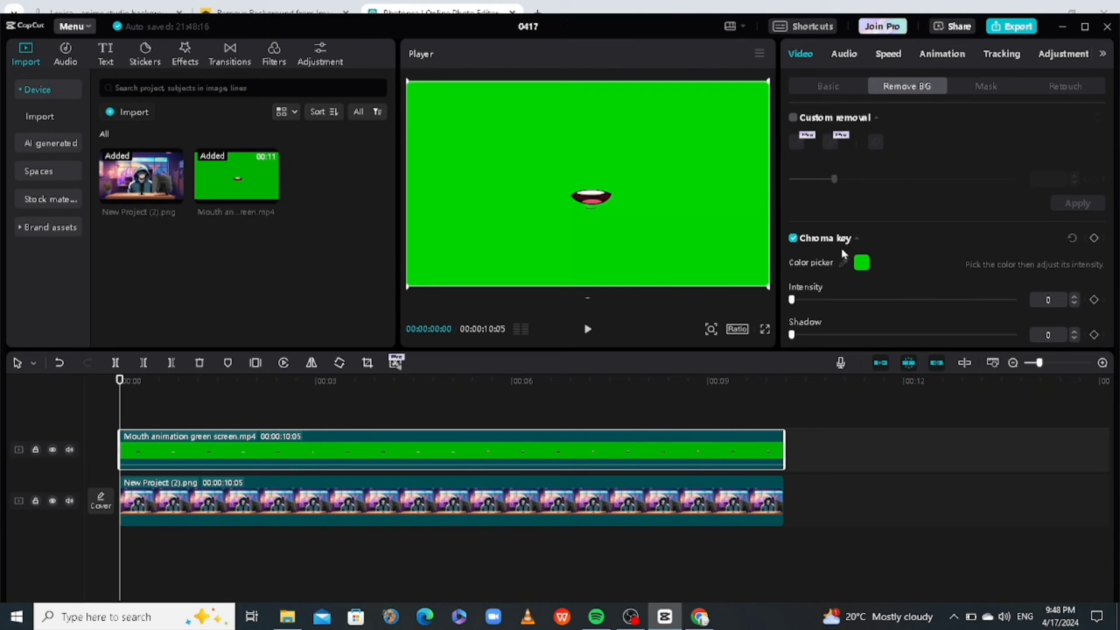
pyautogui.moveTo(794, 299); pyautogui.dragTo(944, 298)
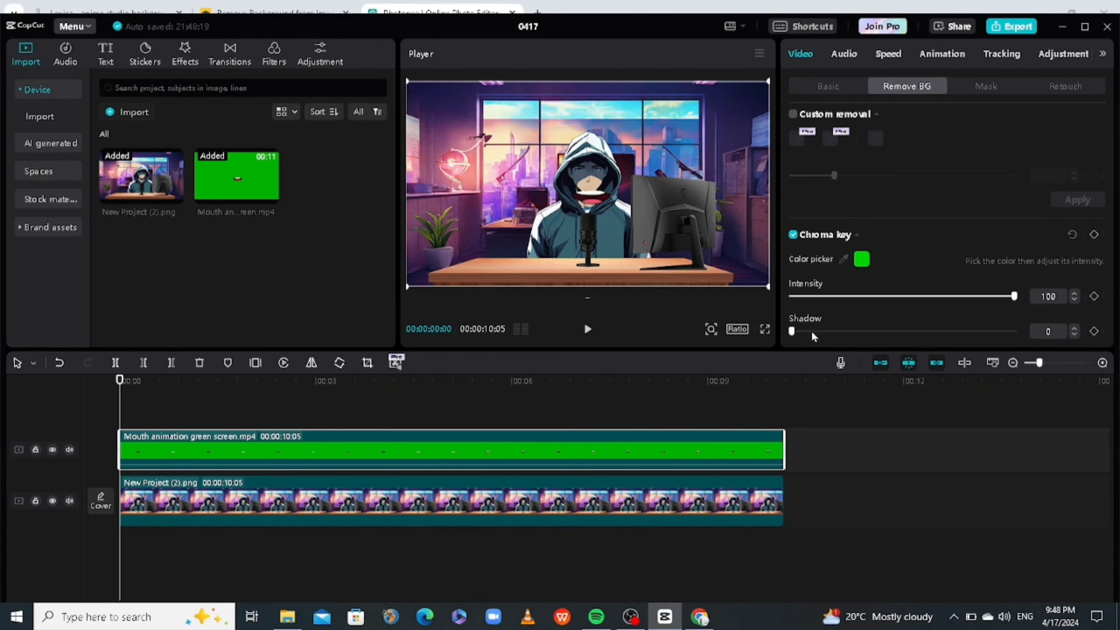
pyautogui.click(1015, 332)
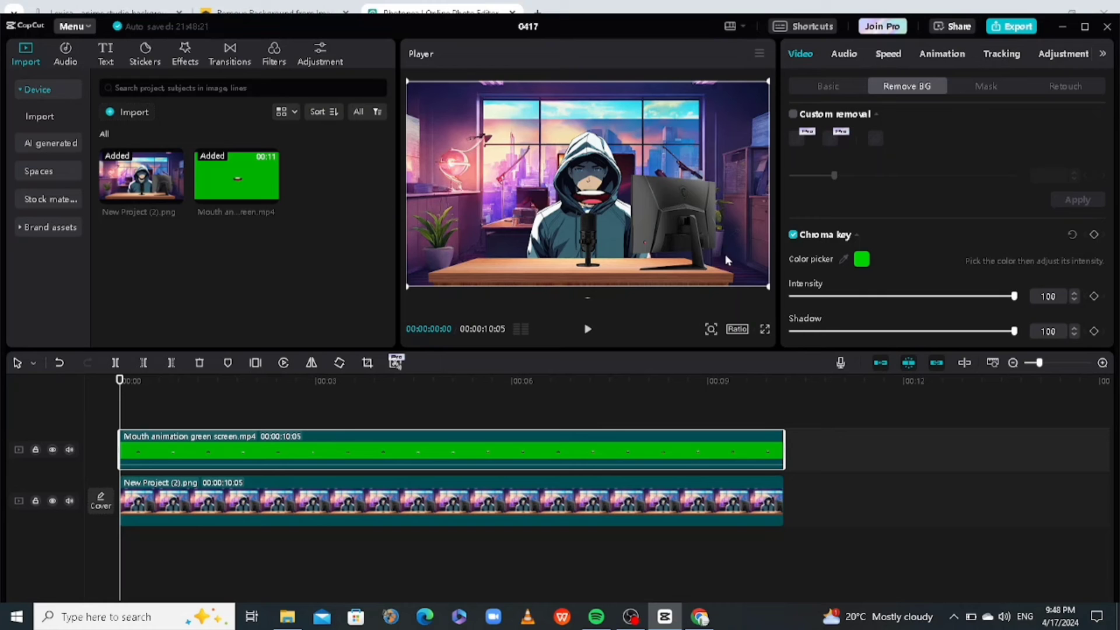
# - Scale down the mouth animation overlay and position it on the hooded man's face below the nose
pyautogui.moveTo(767, 287); pyautogui.dragTo(658, 233)
pyautogui.click(1009, 576)
pyautogui.press('Escape')
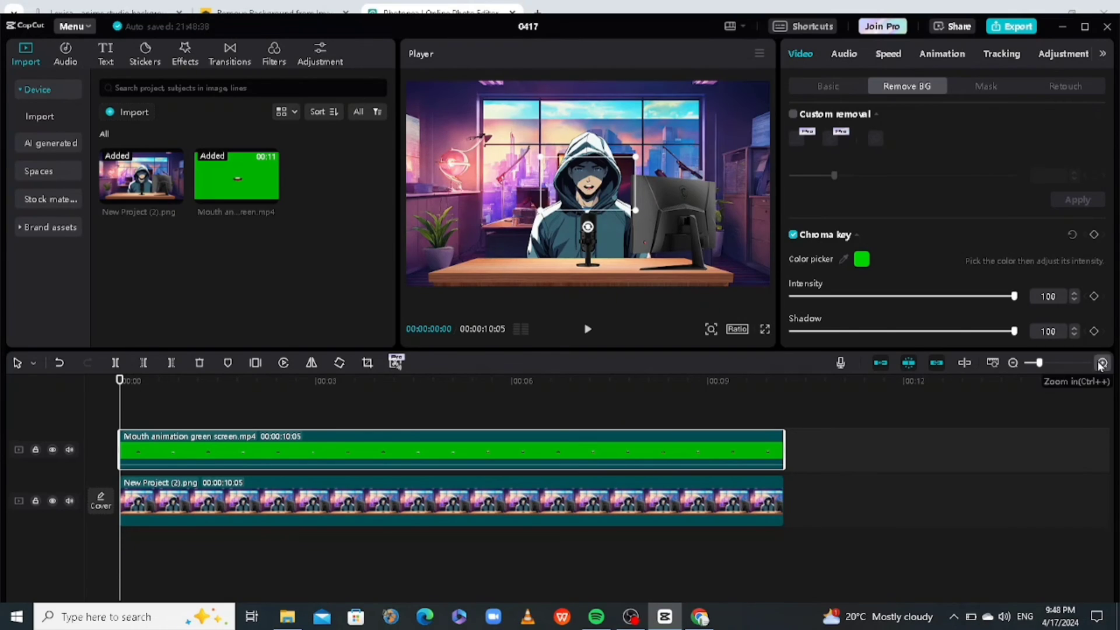
# - Play the talking avatar composition in full screen to check the mouth animation
pyautogui.click(765, 329)
pyautogui.press('space')
pyautogui.press('Escape')
pyautogui.press('space')
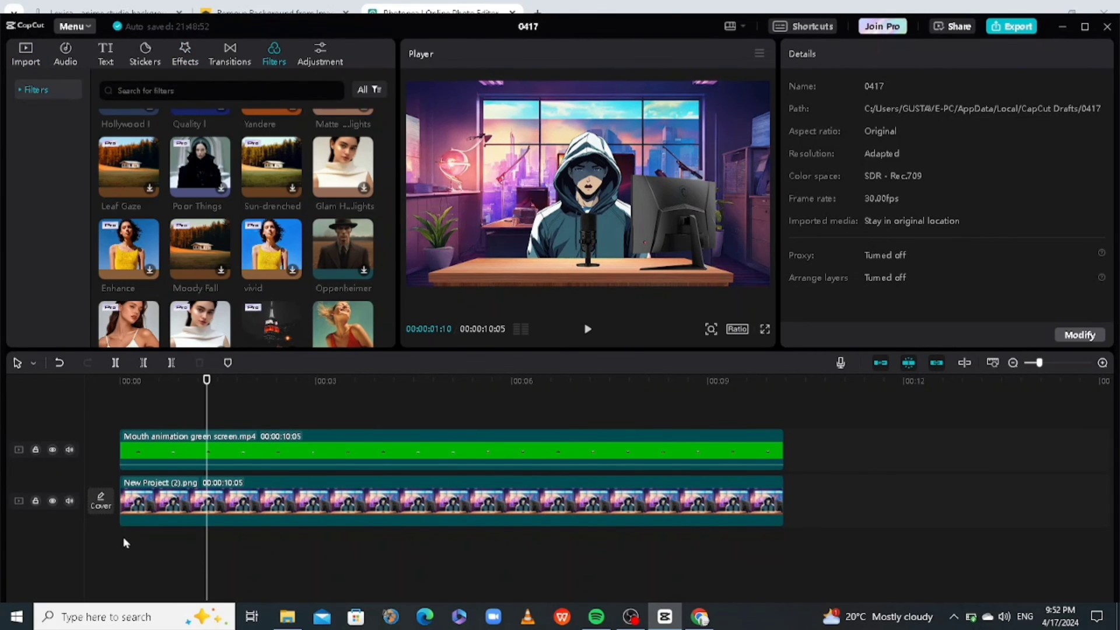
# - Return the playhead to near the start of the timeline and open the video export settings
pyautogui.click(128, 544)
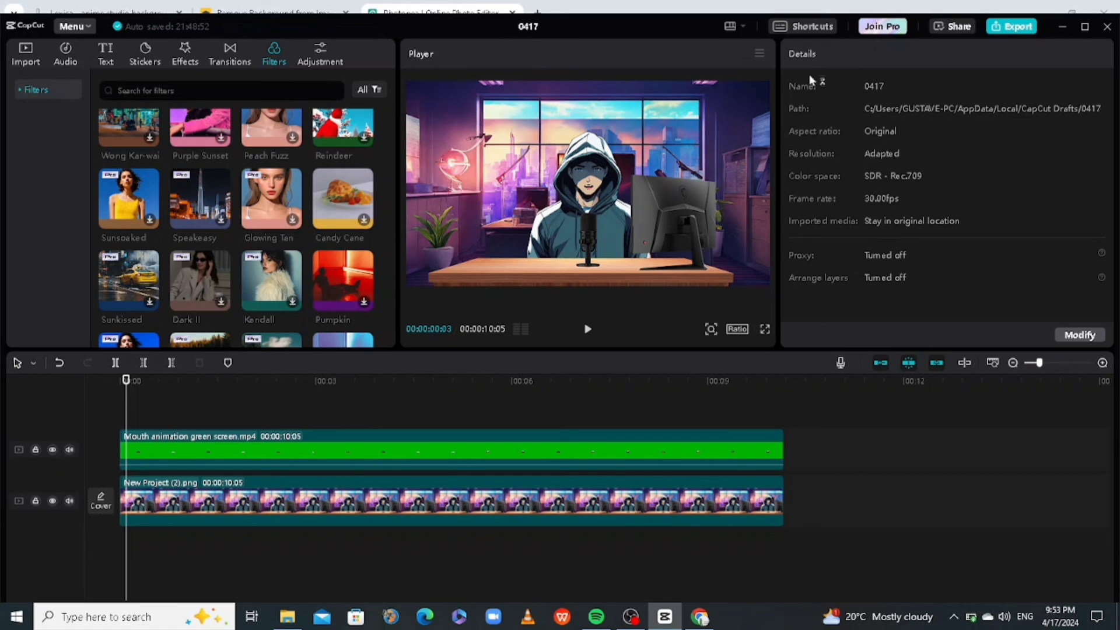
pyautogui.click(1016, 28)
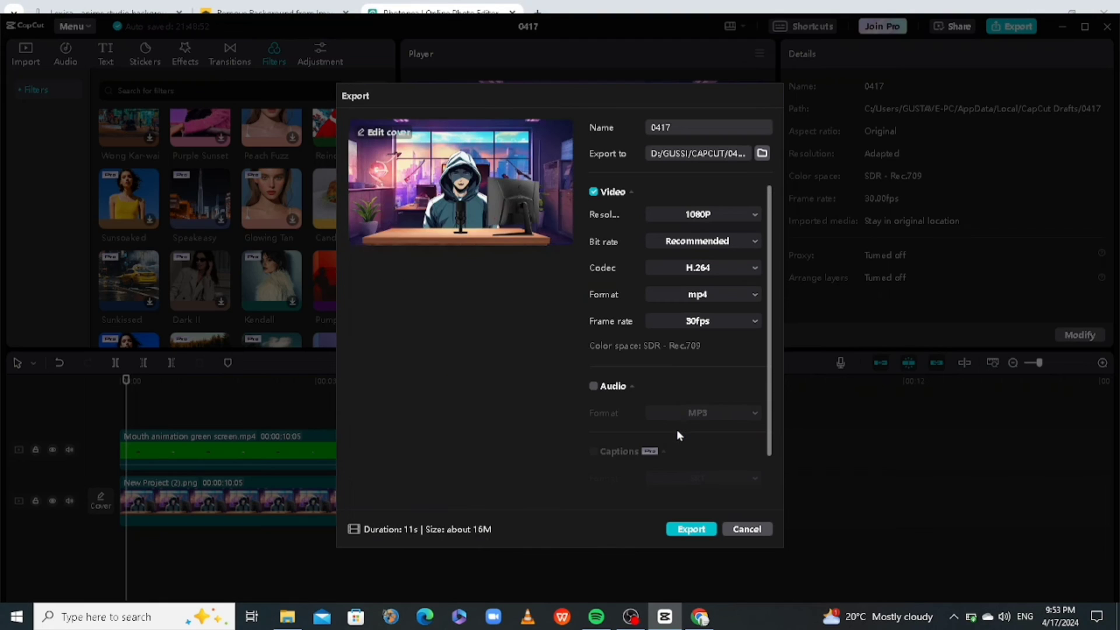